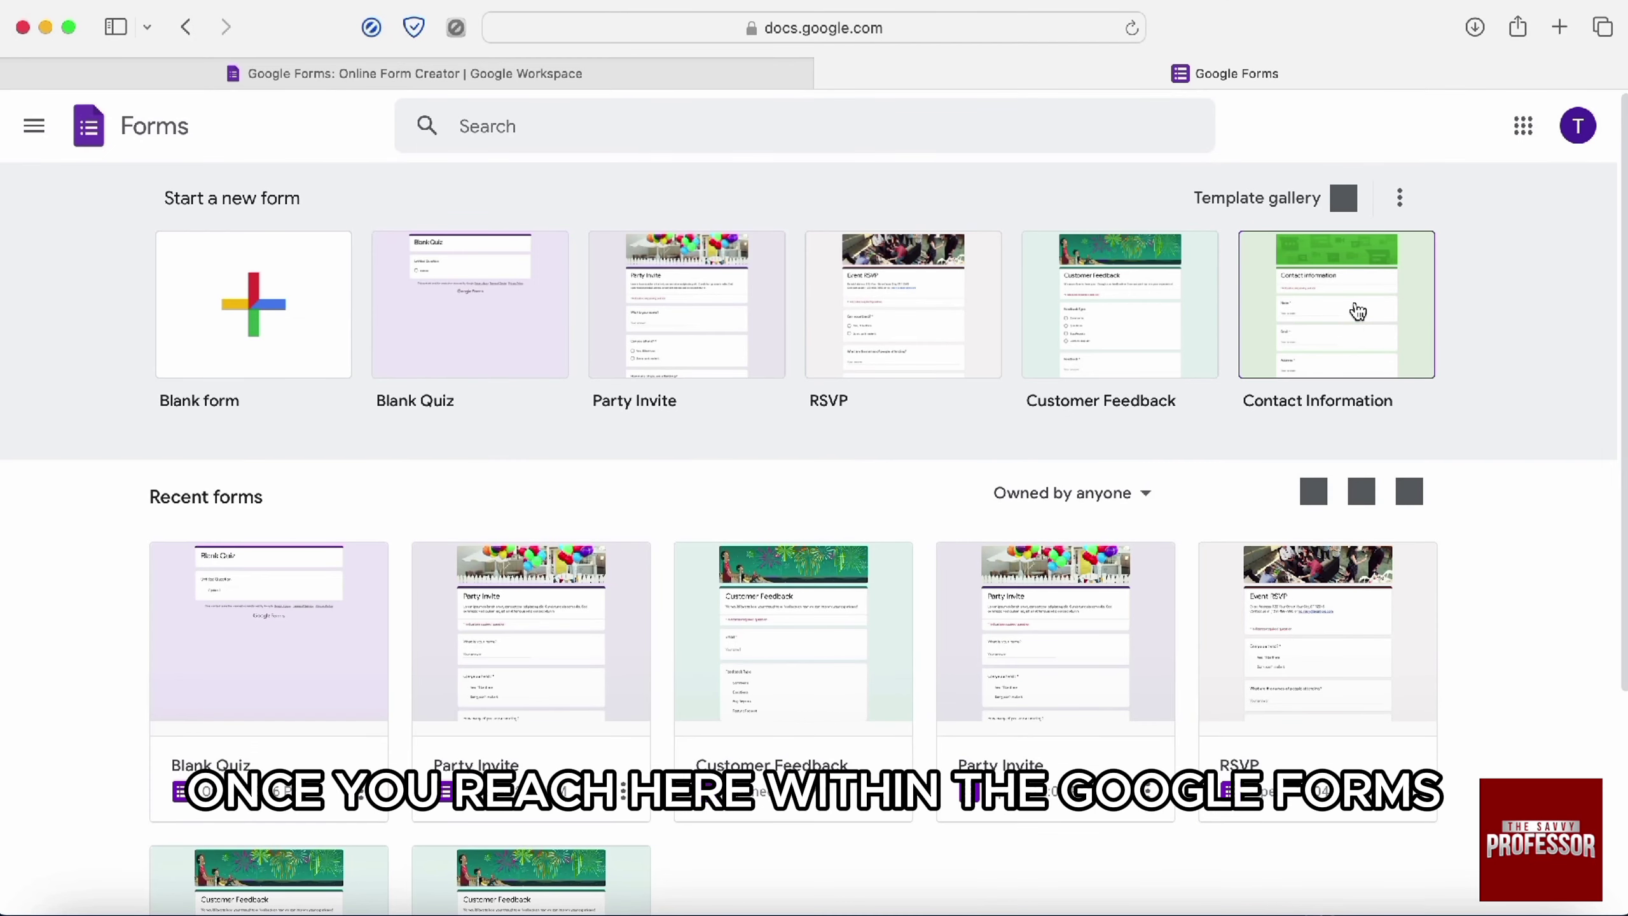
- Create a new Blank Quiz from the template gallery, title it PAQ, and view its settings
click(1293, 192)
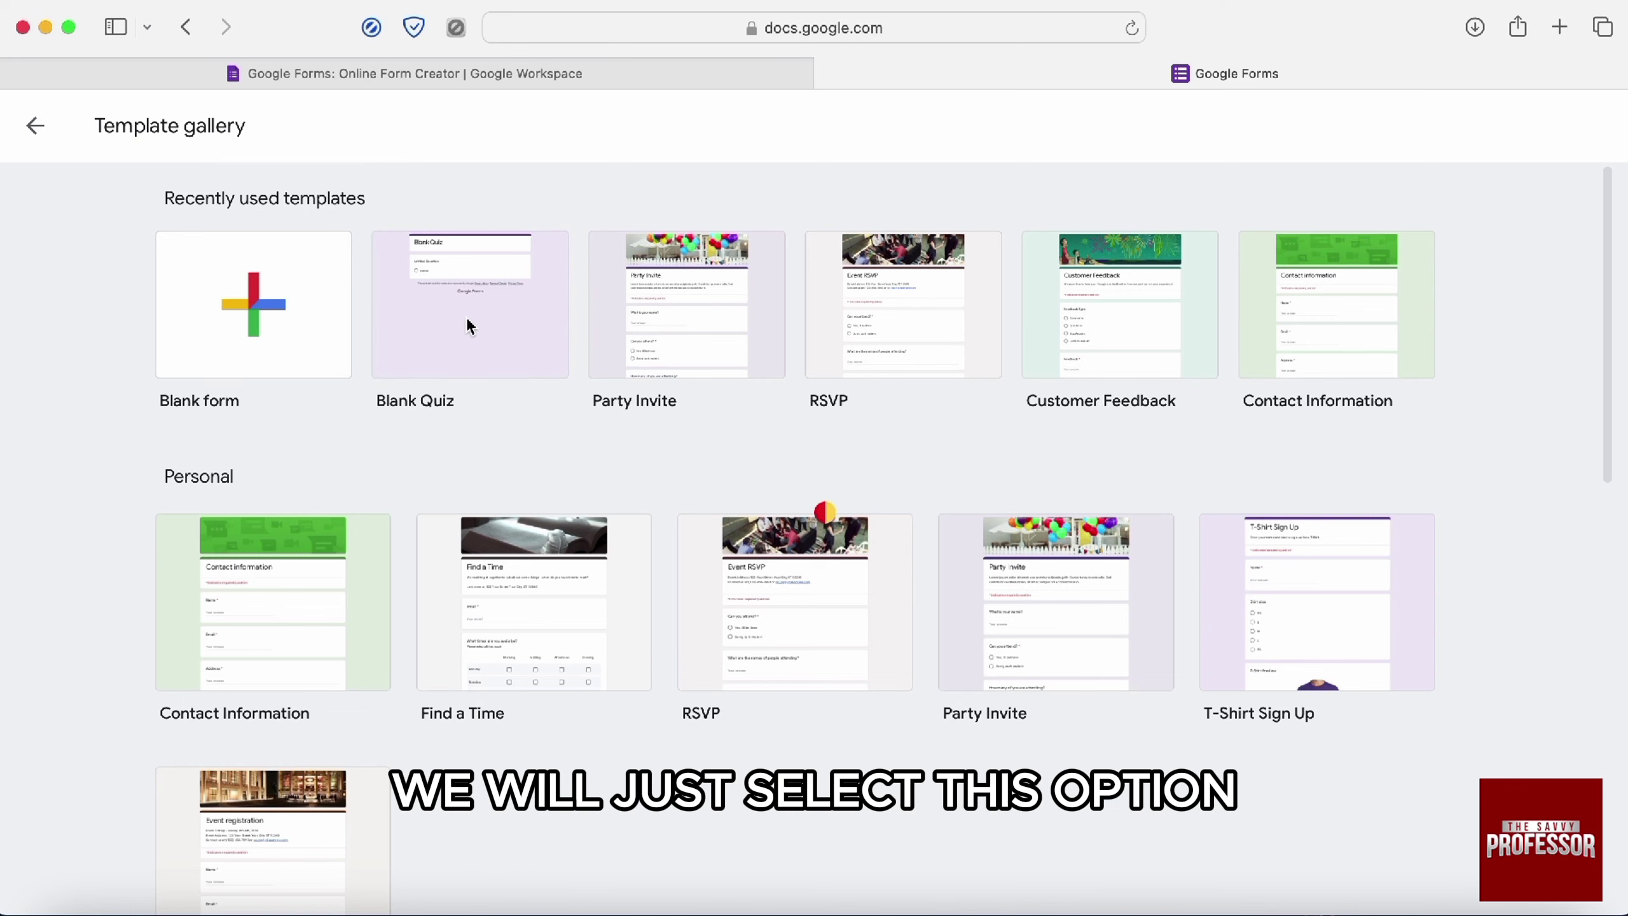
click(473, 314)
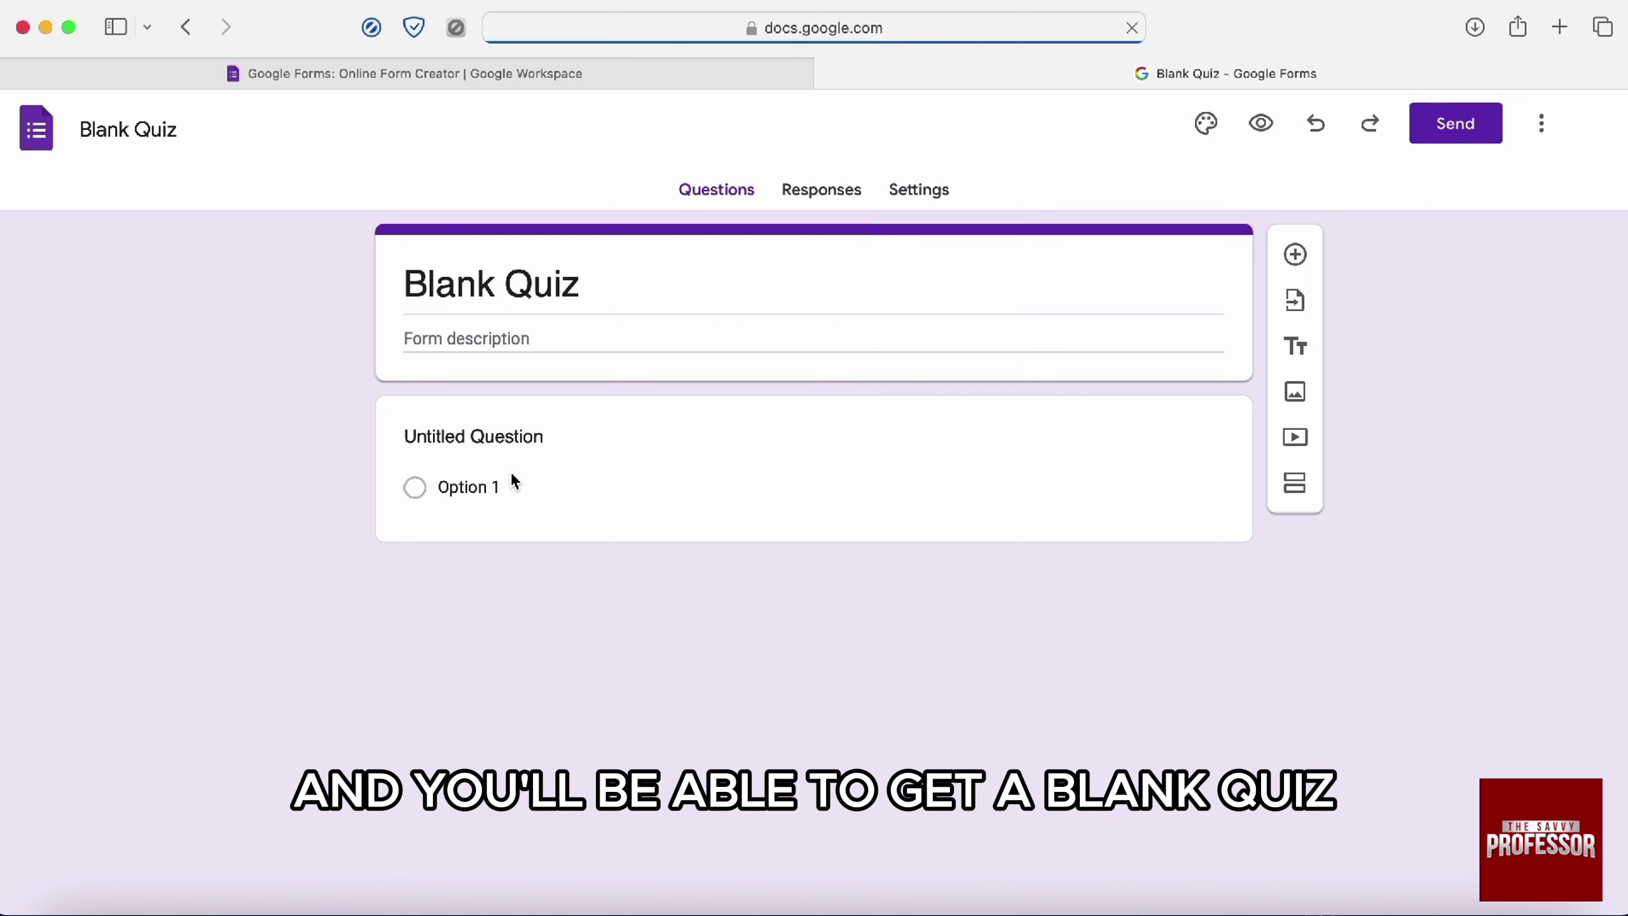
click(563, 292)
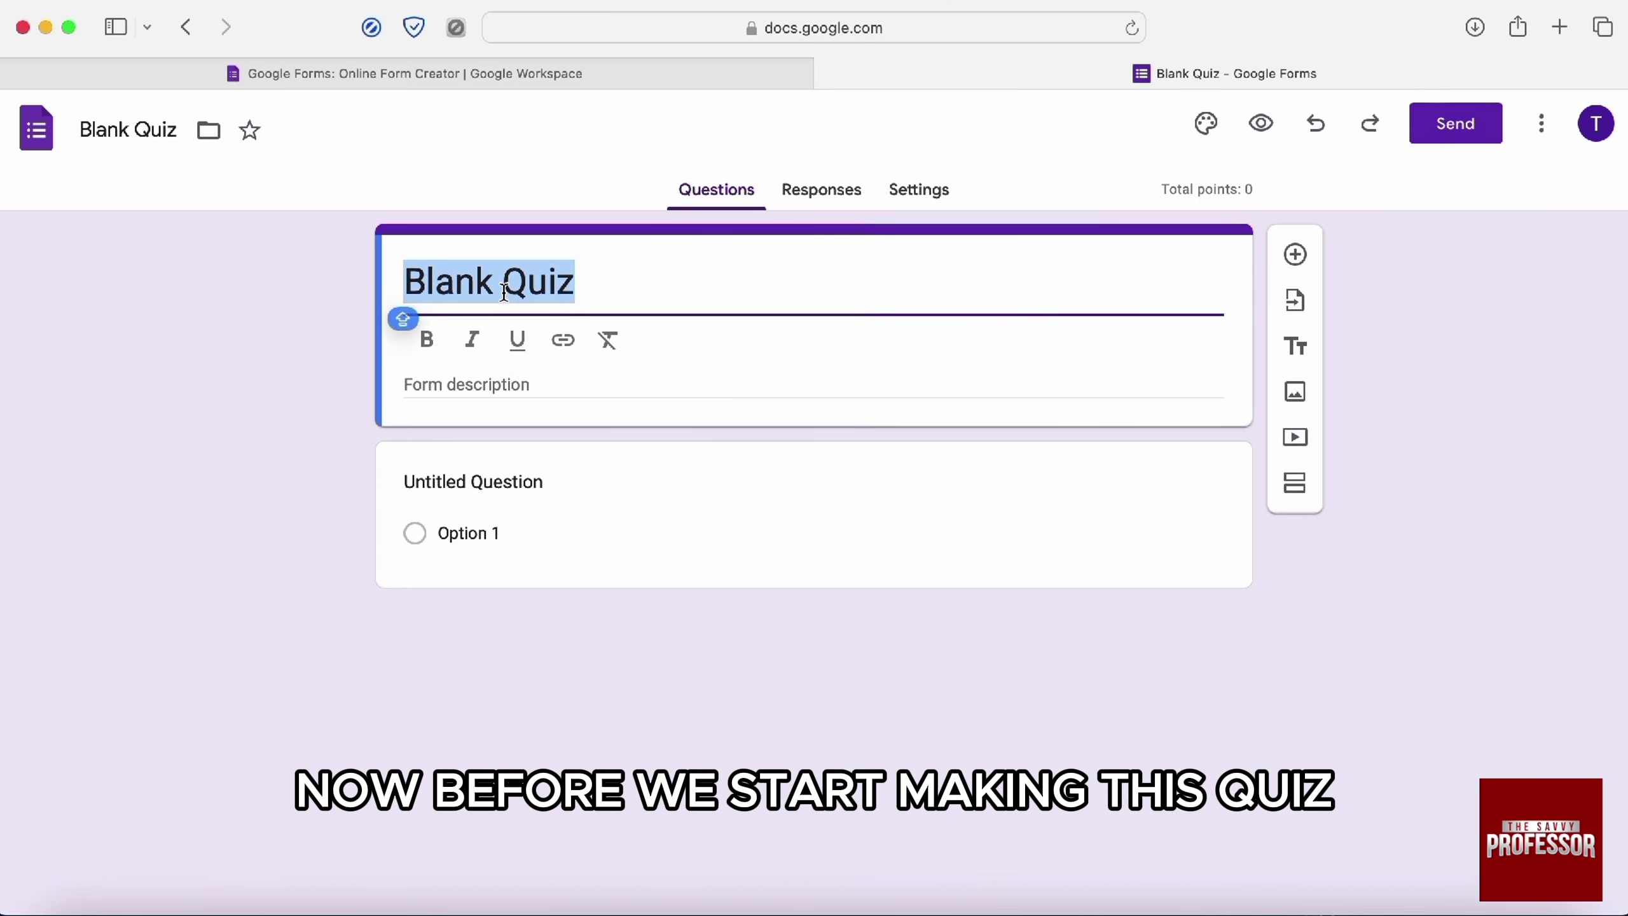
text(PAQ)
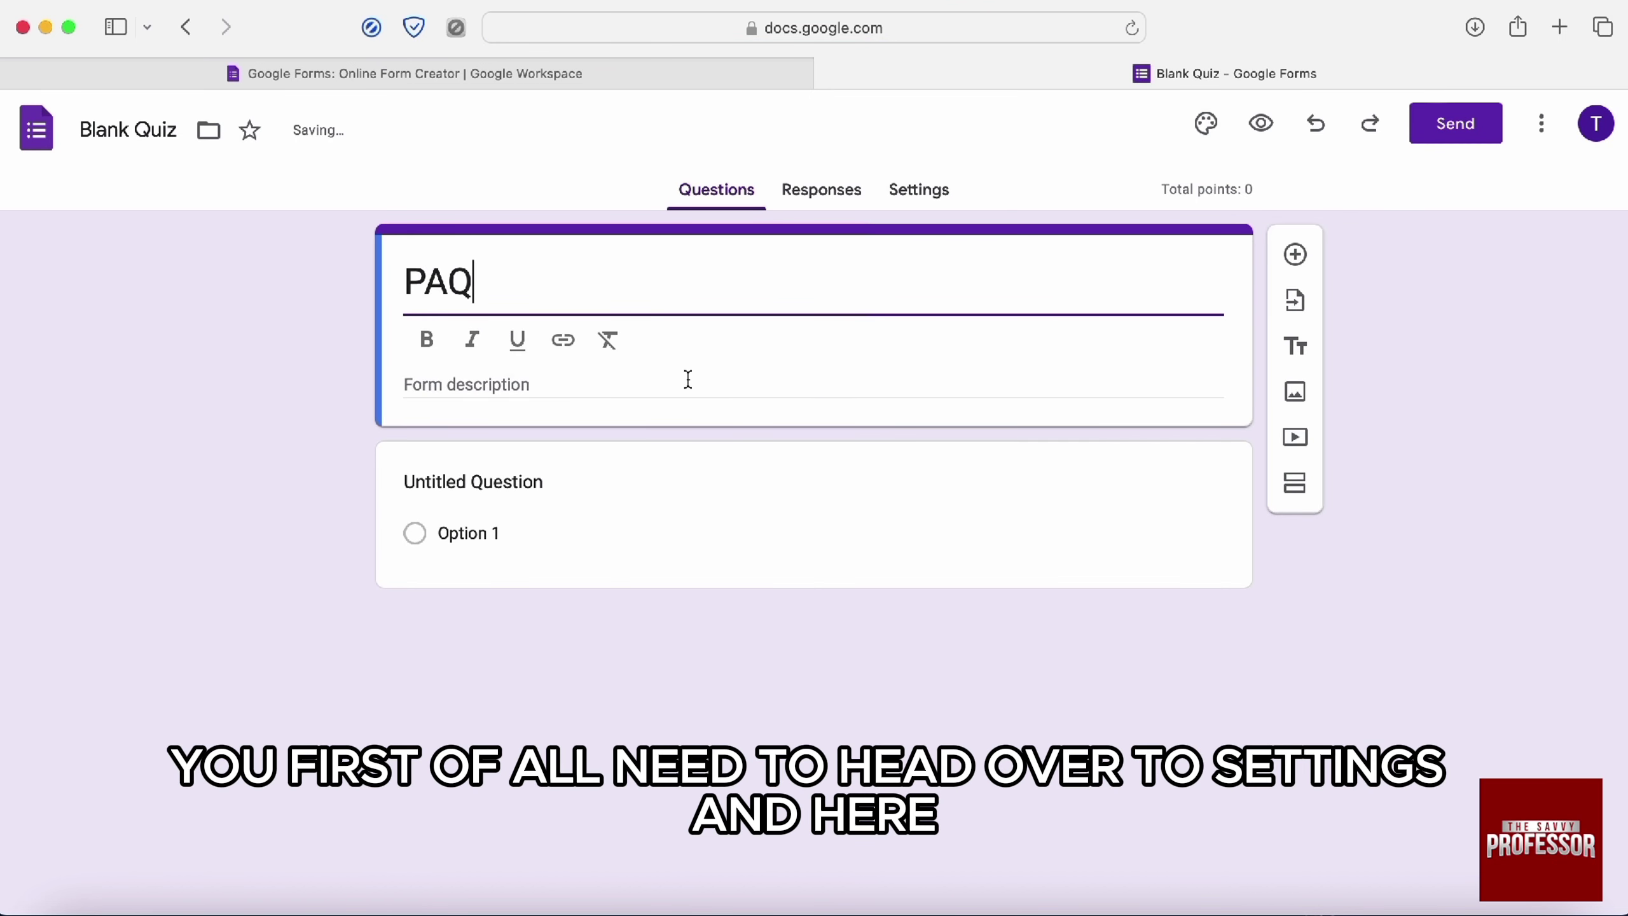
click(913, 190)
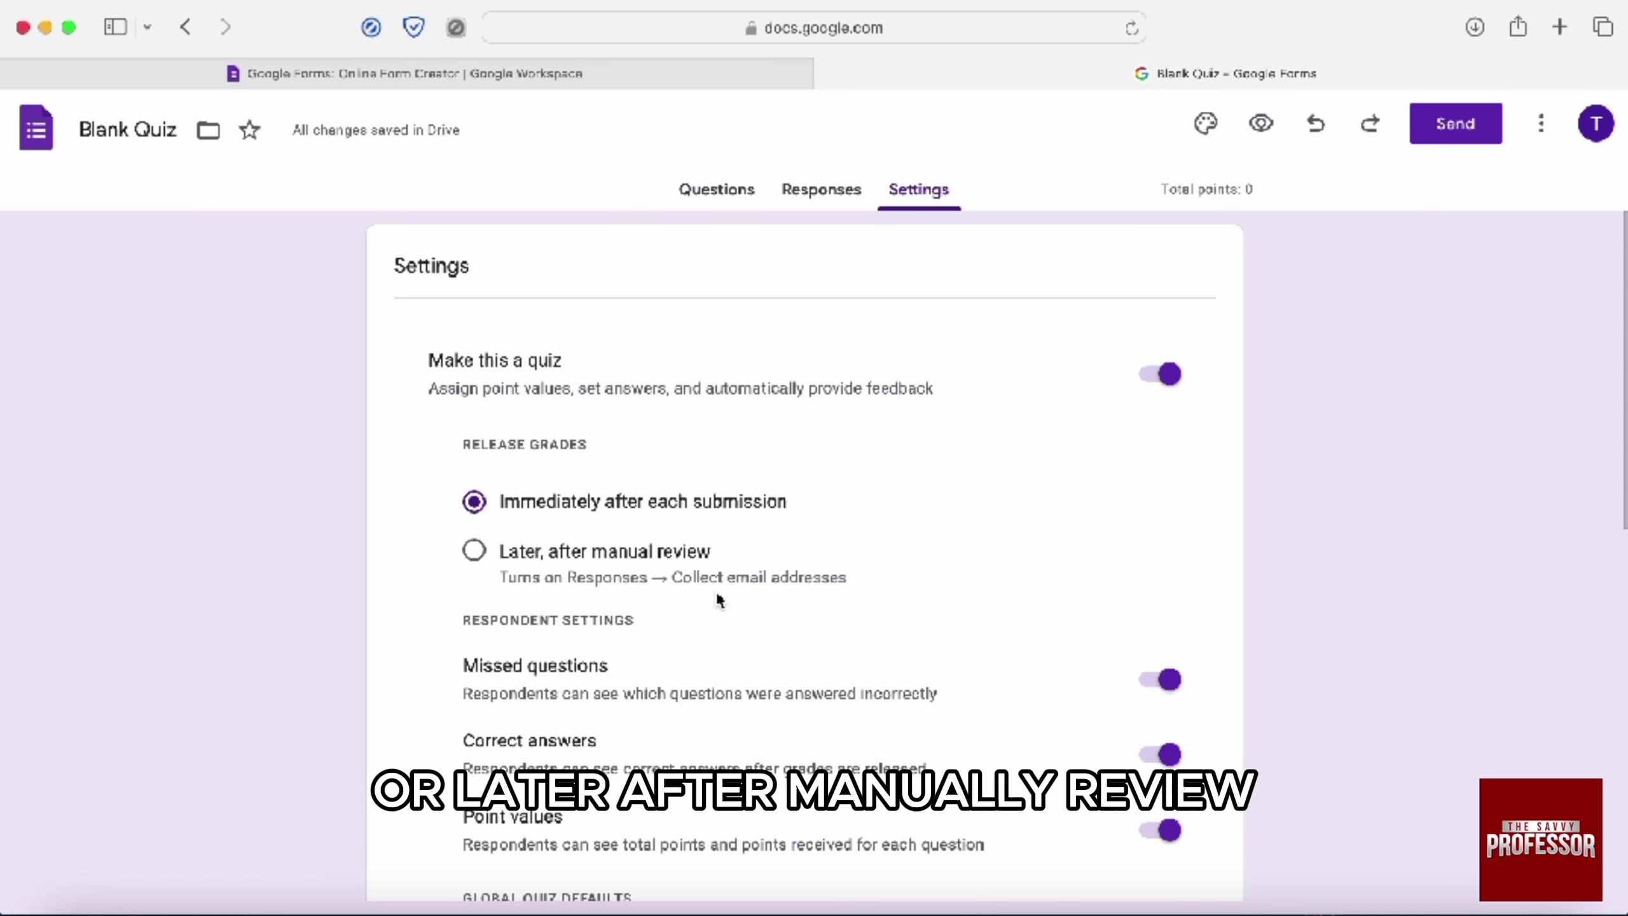
scroll(717, 599, down, 5)
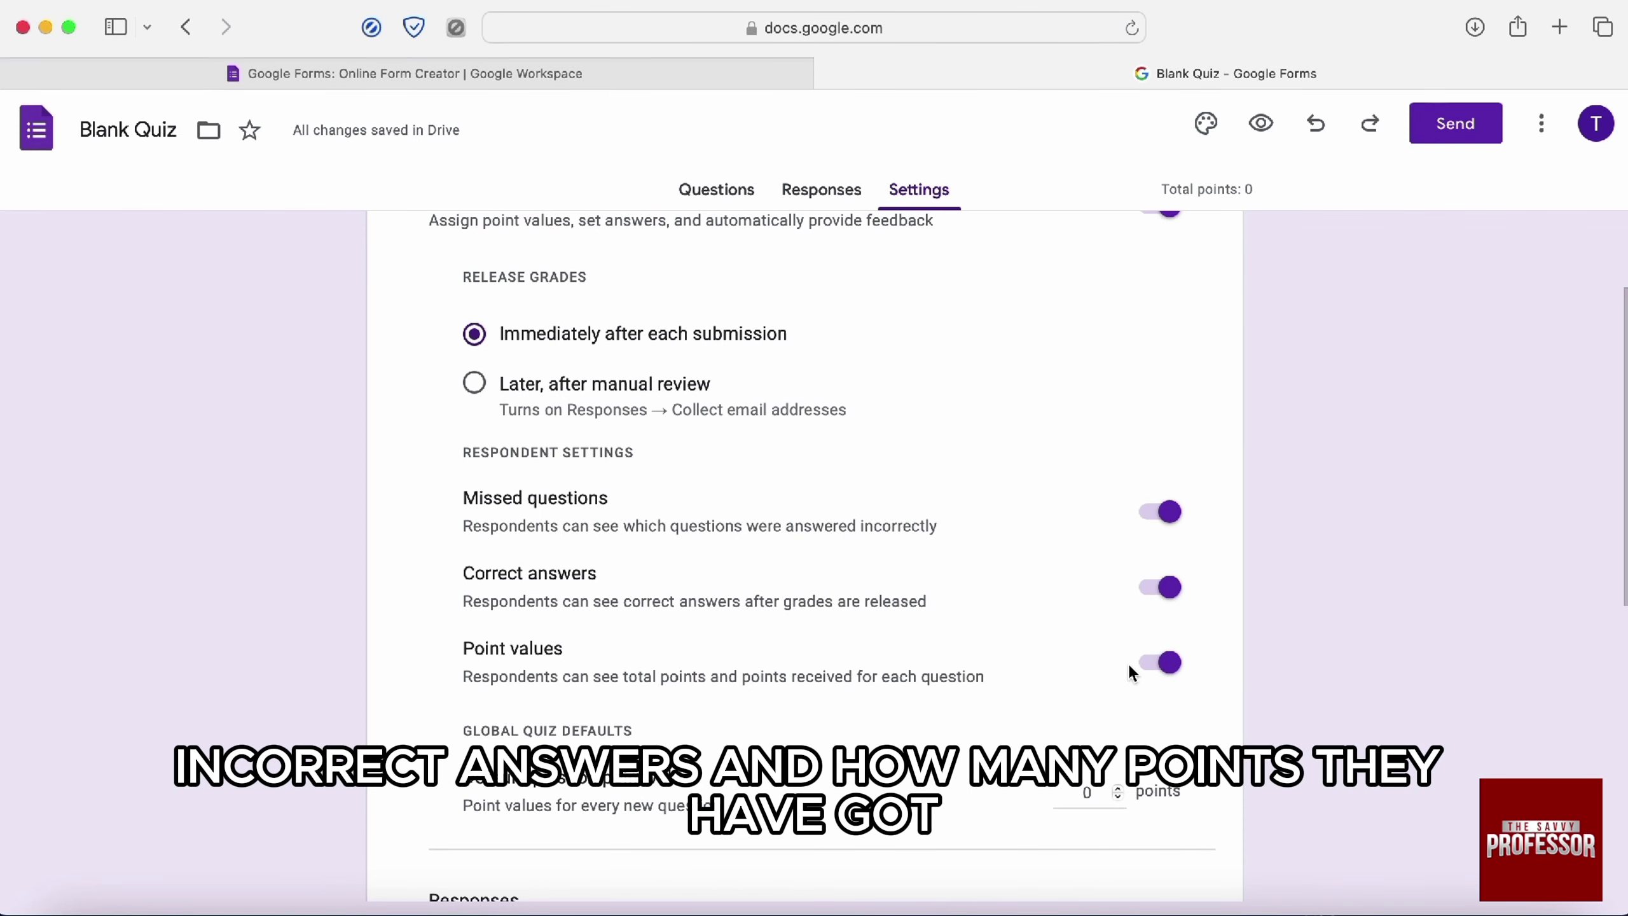
scroll(1063, 717, down, 3)
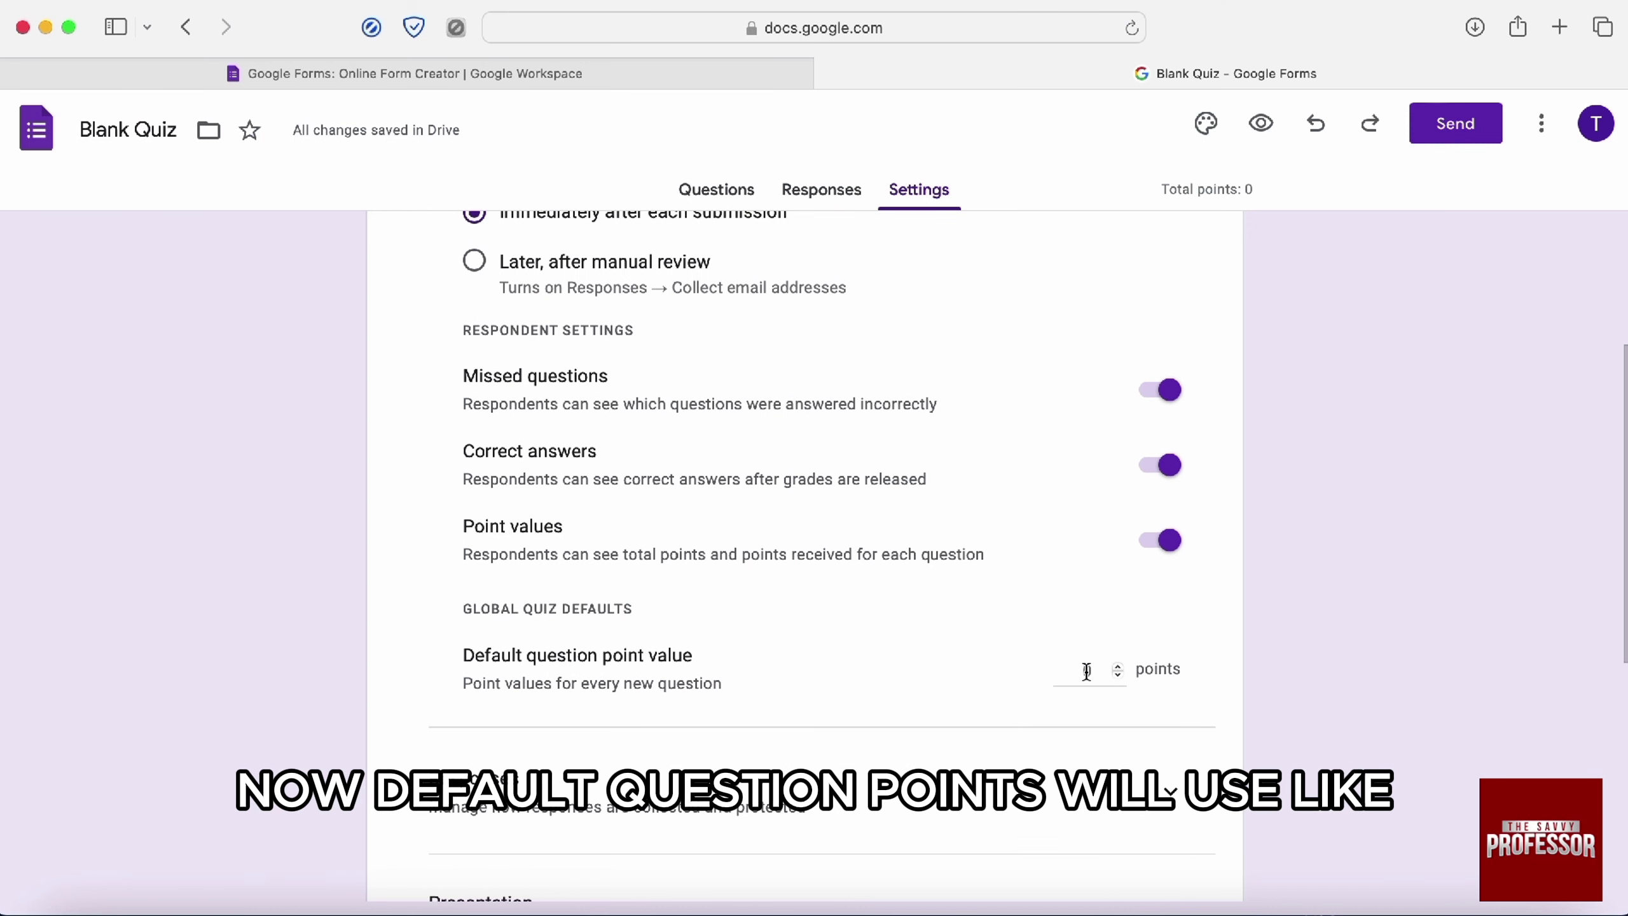
- Set the Global quiz default question point value to 1
click(1086, 671)
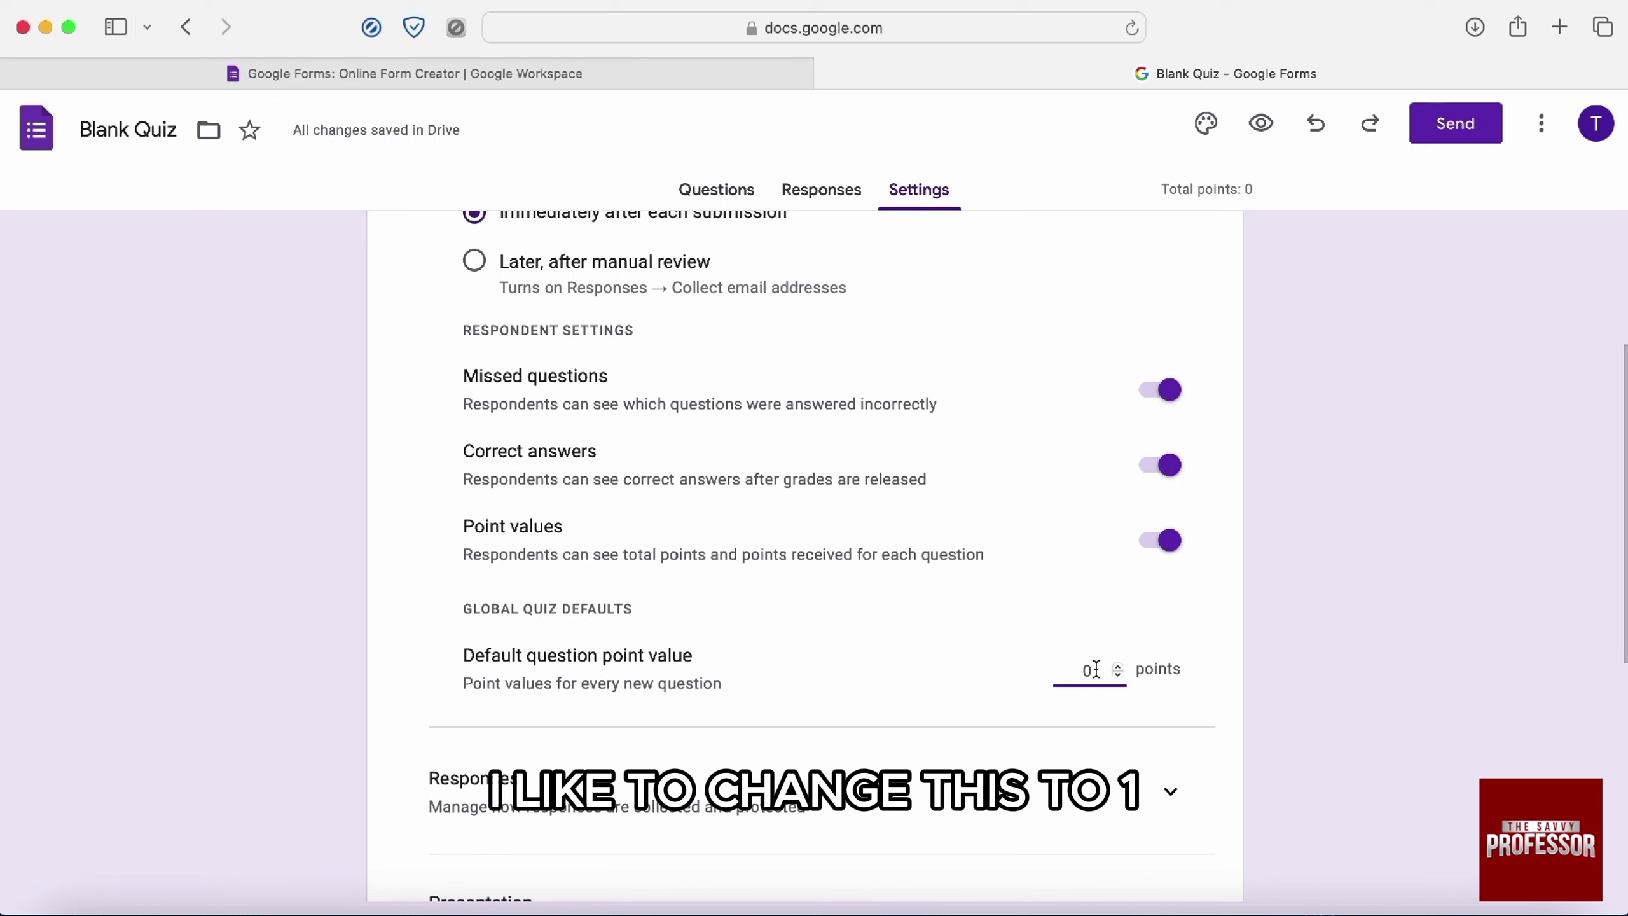
double_click(1095, 669)
text(1)
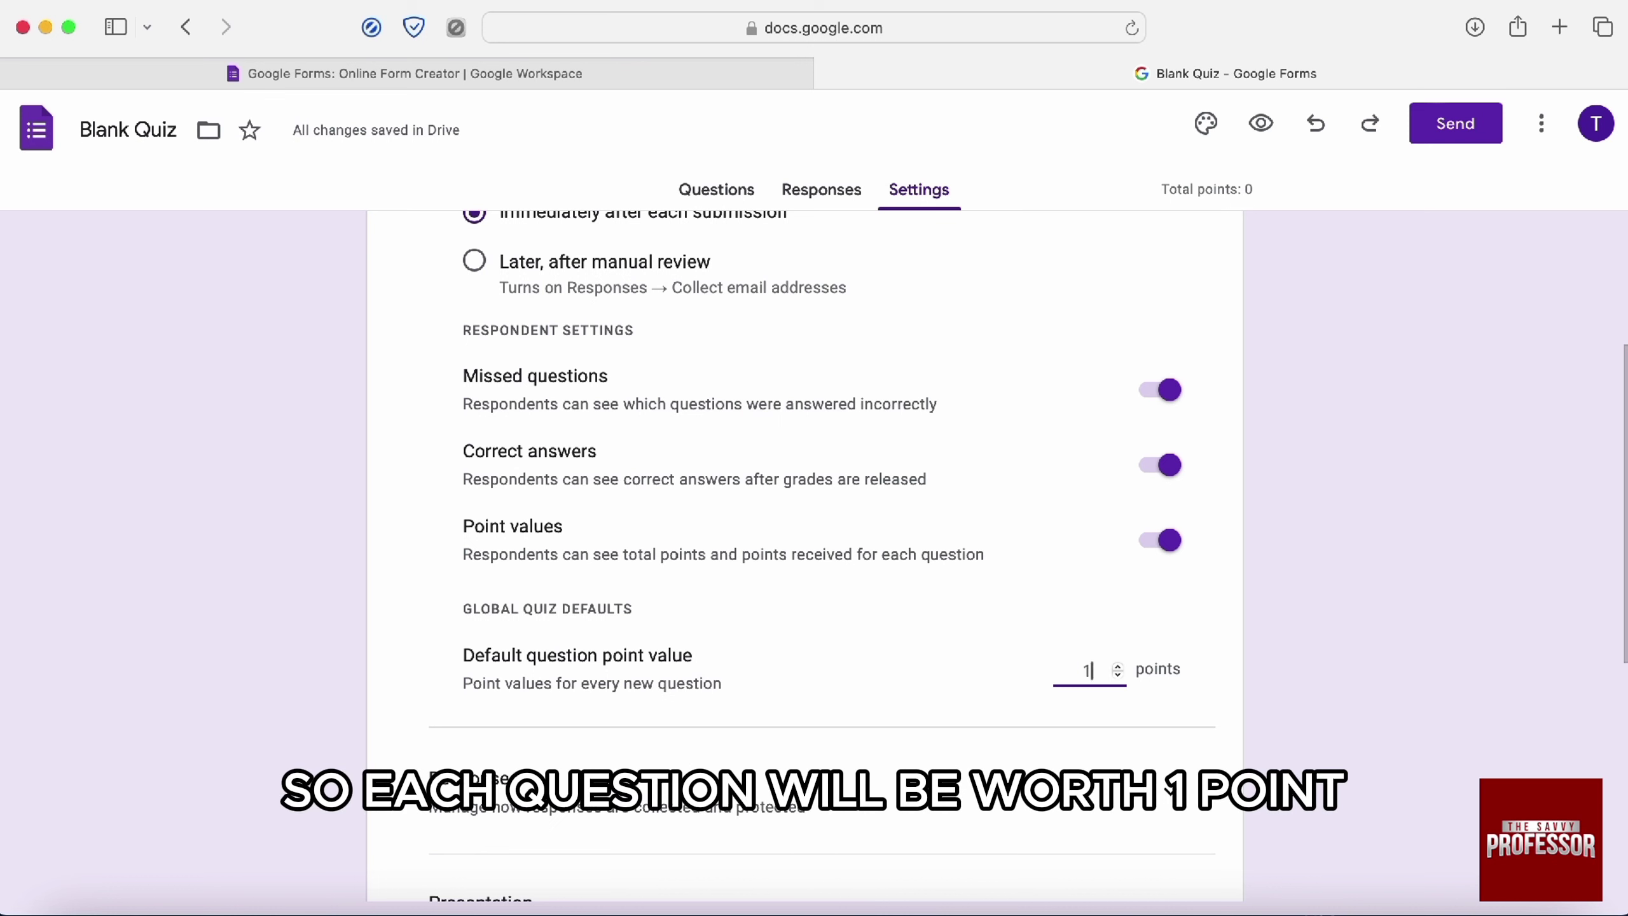
click(1118, 675)
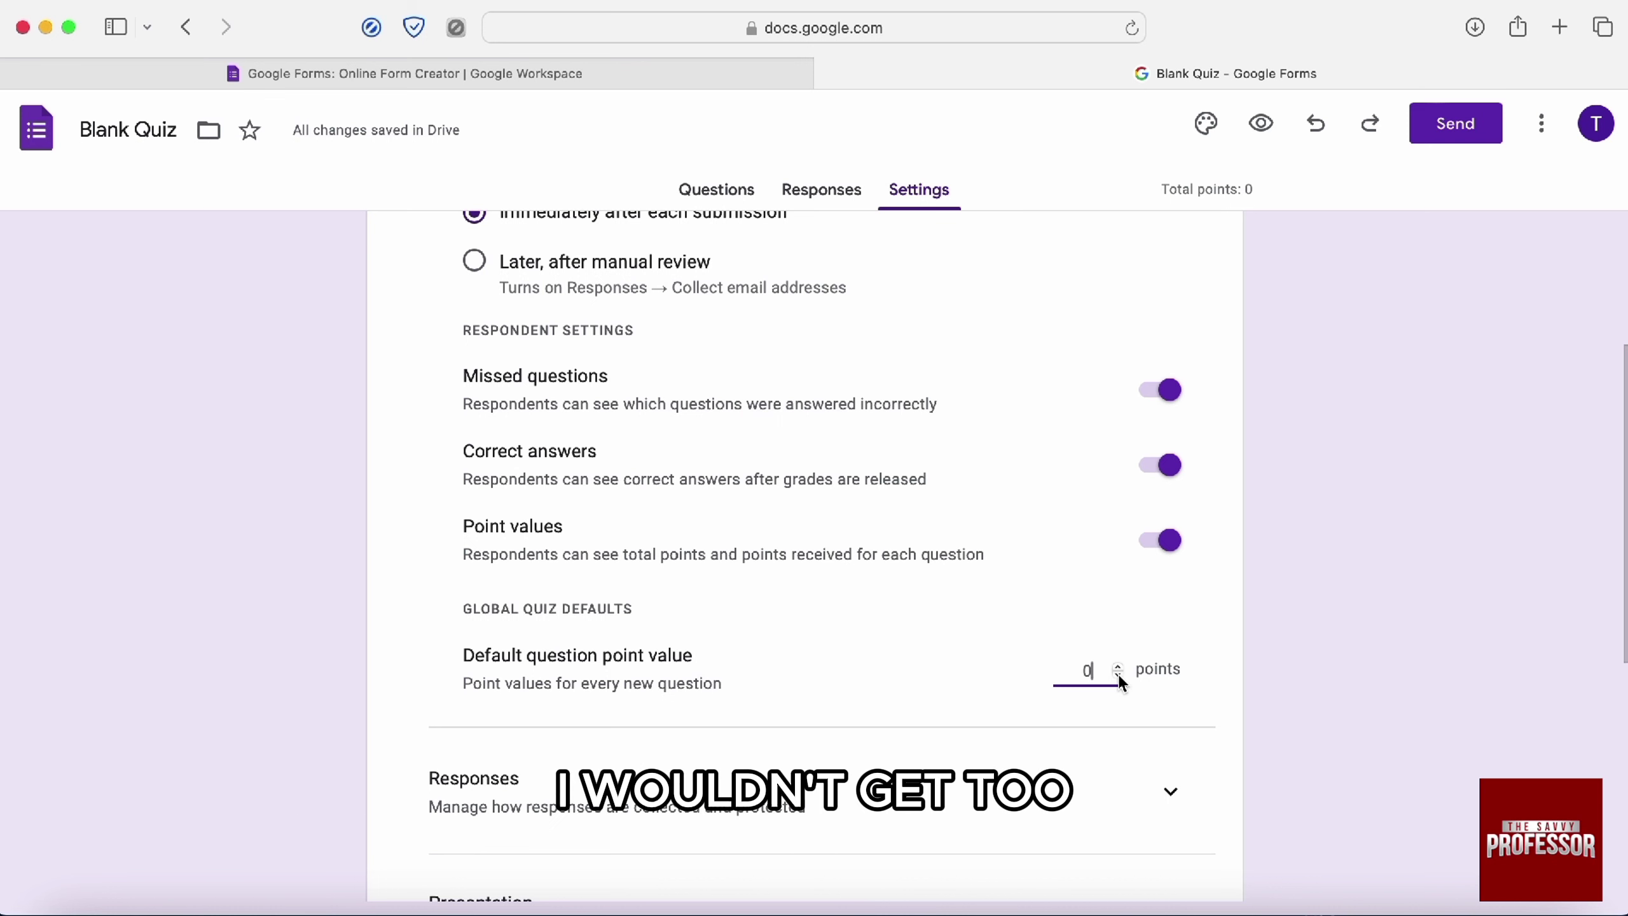
click(1118, 667)
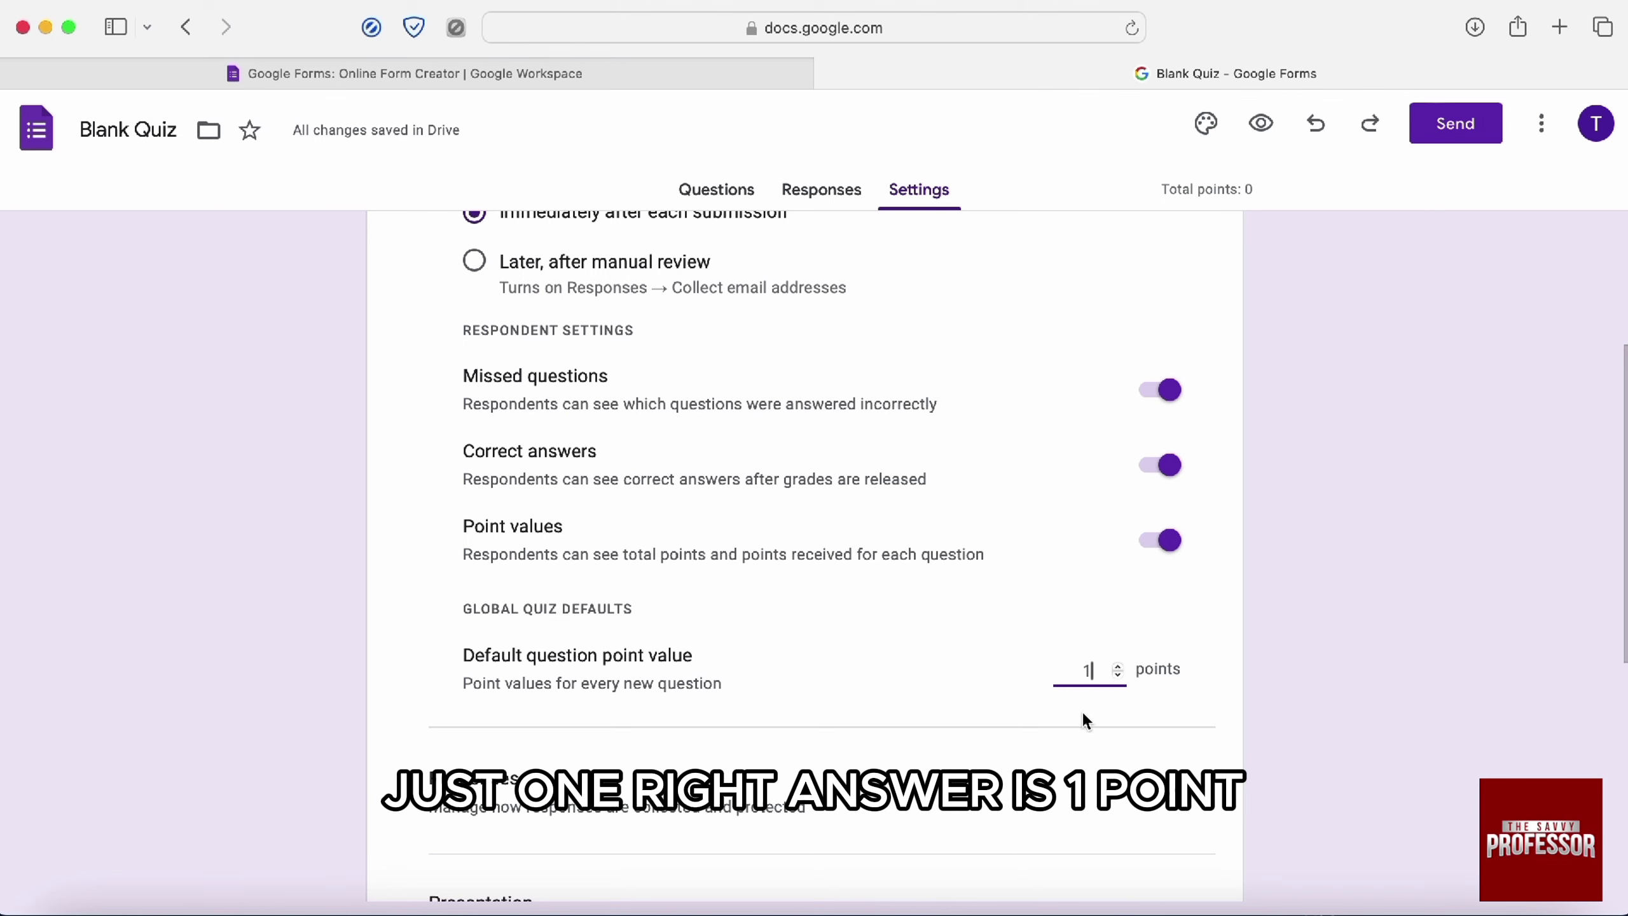
scroll(1081, 710, down, 5)
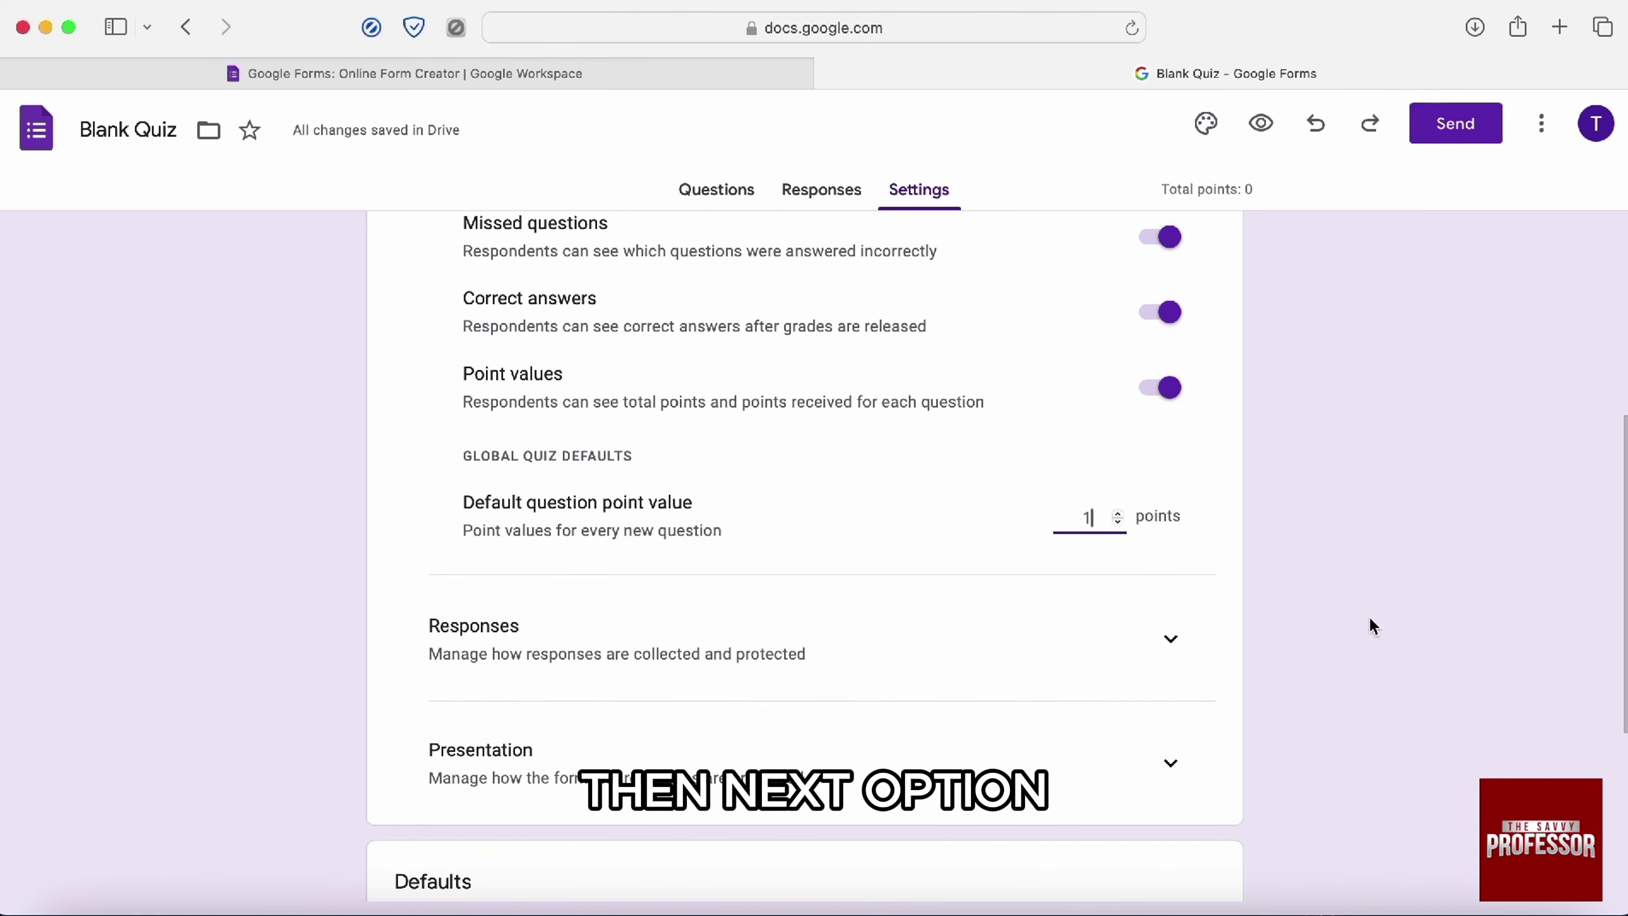
- Under Responses, set Collect email addresses to Responder input
click(1163, 639)
scroll(756, 744, down, 3)
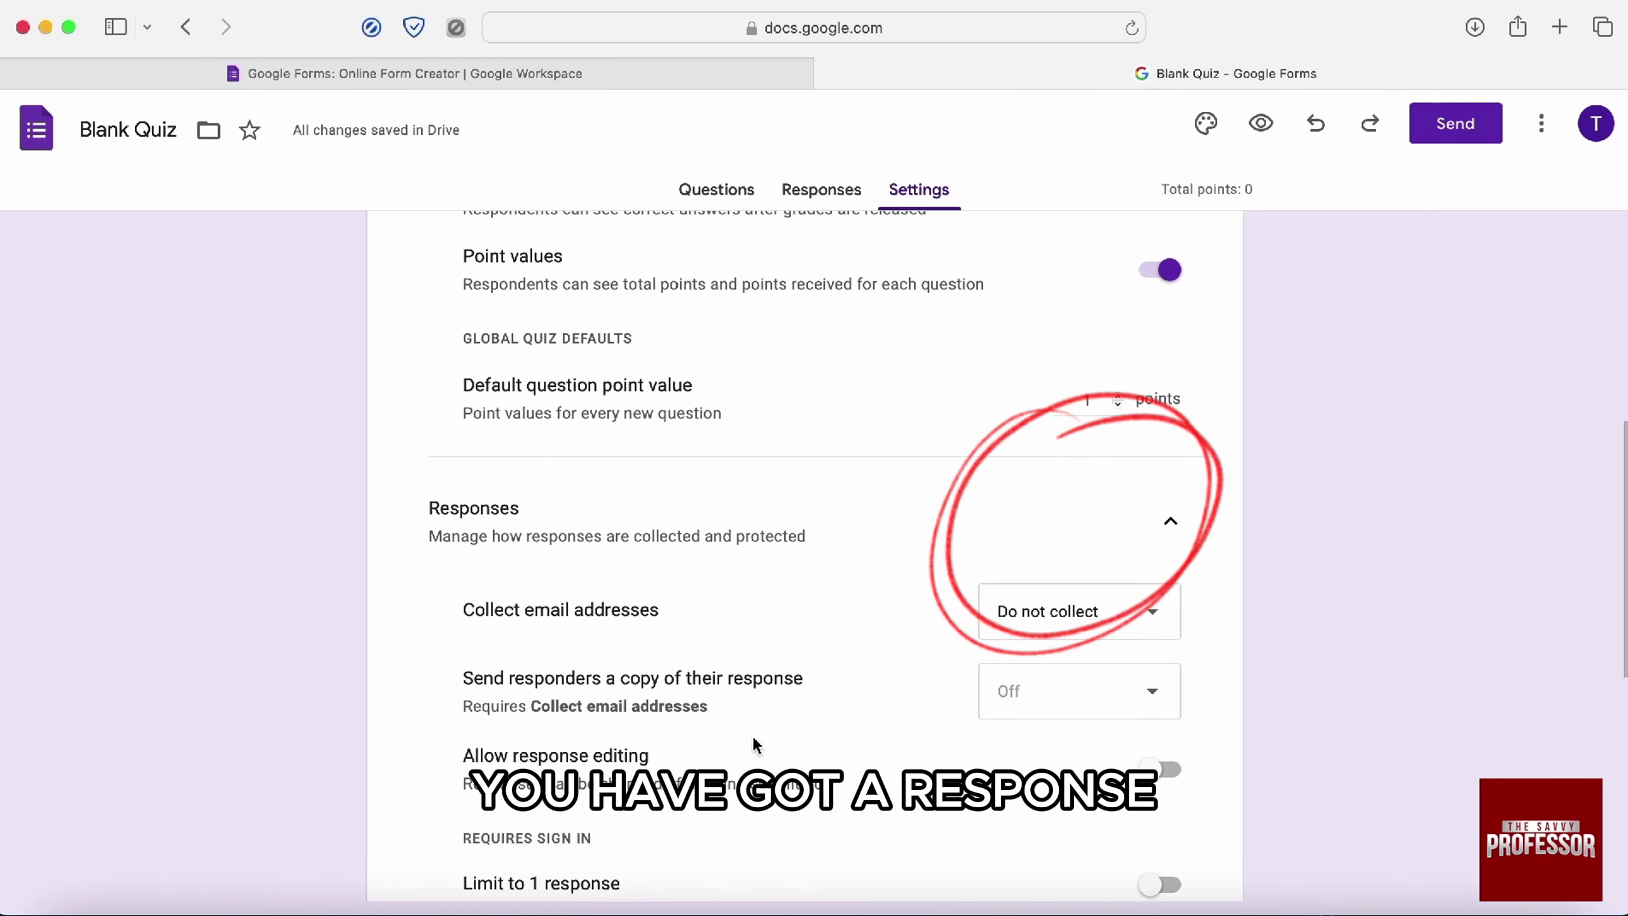
scroll(756, 744, down, 3)
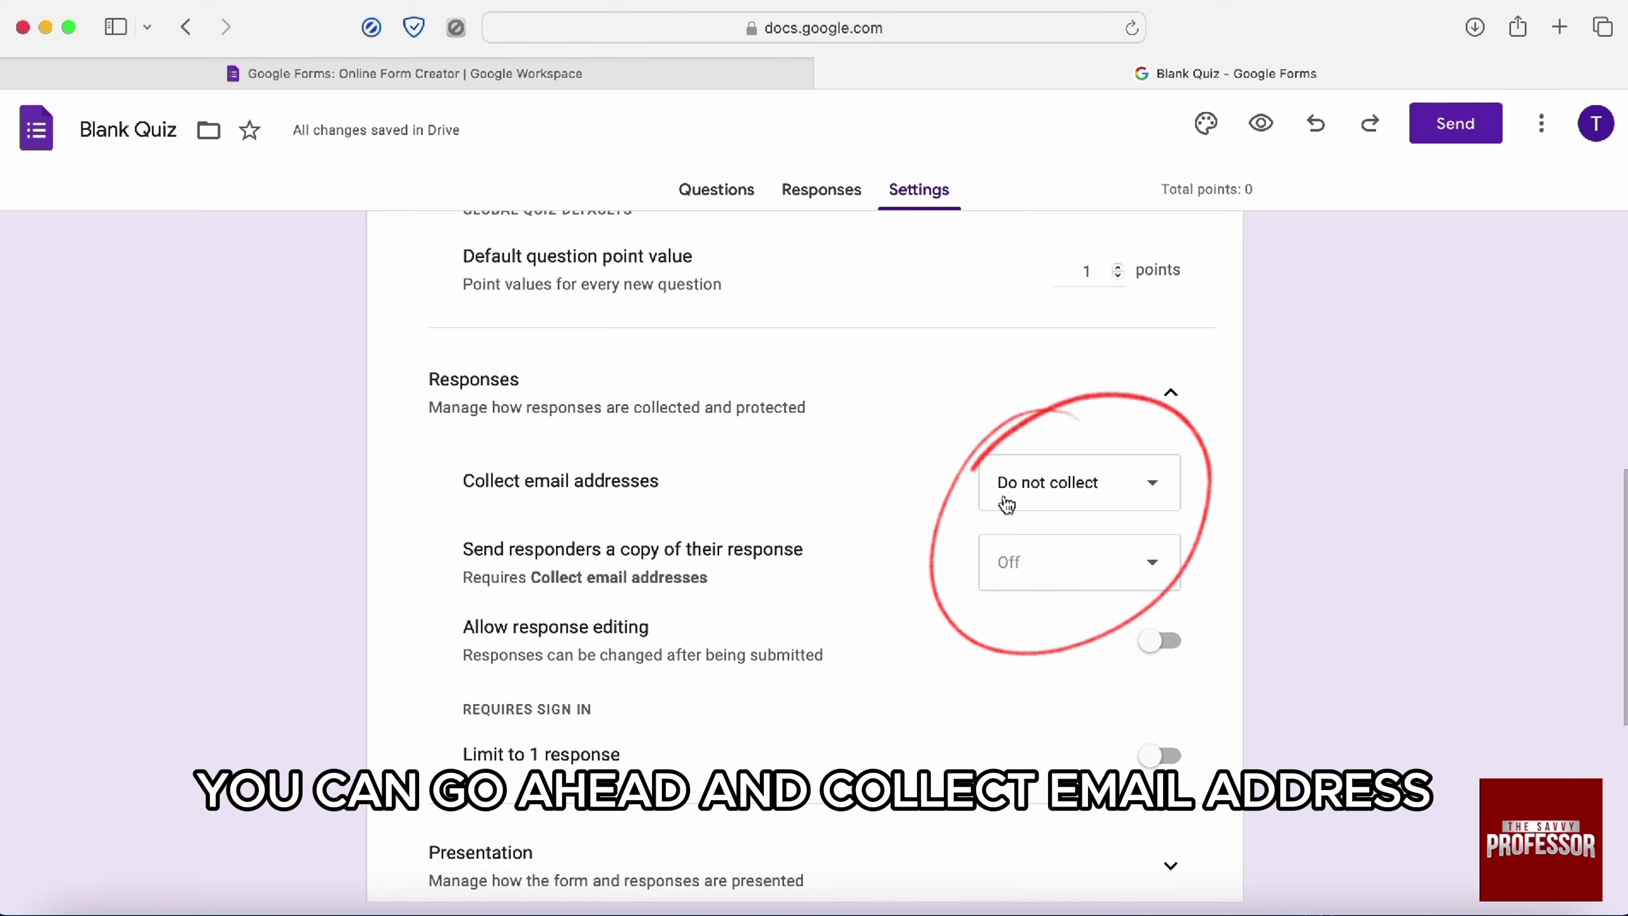
click(1022, 499)
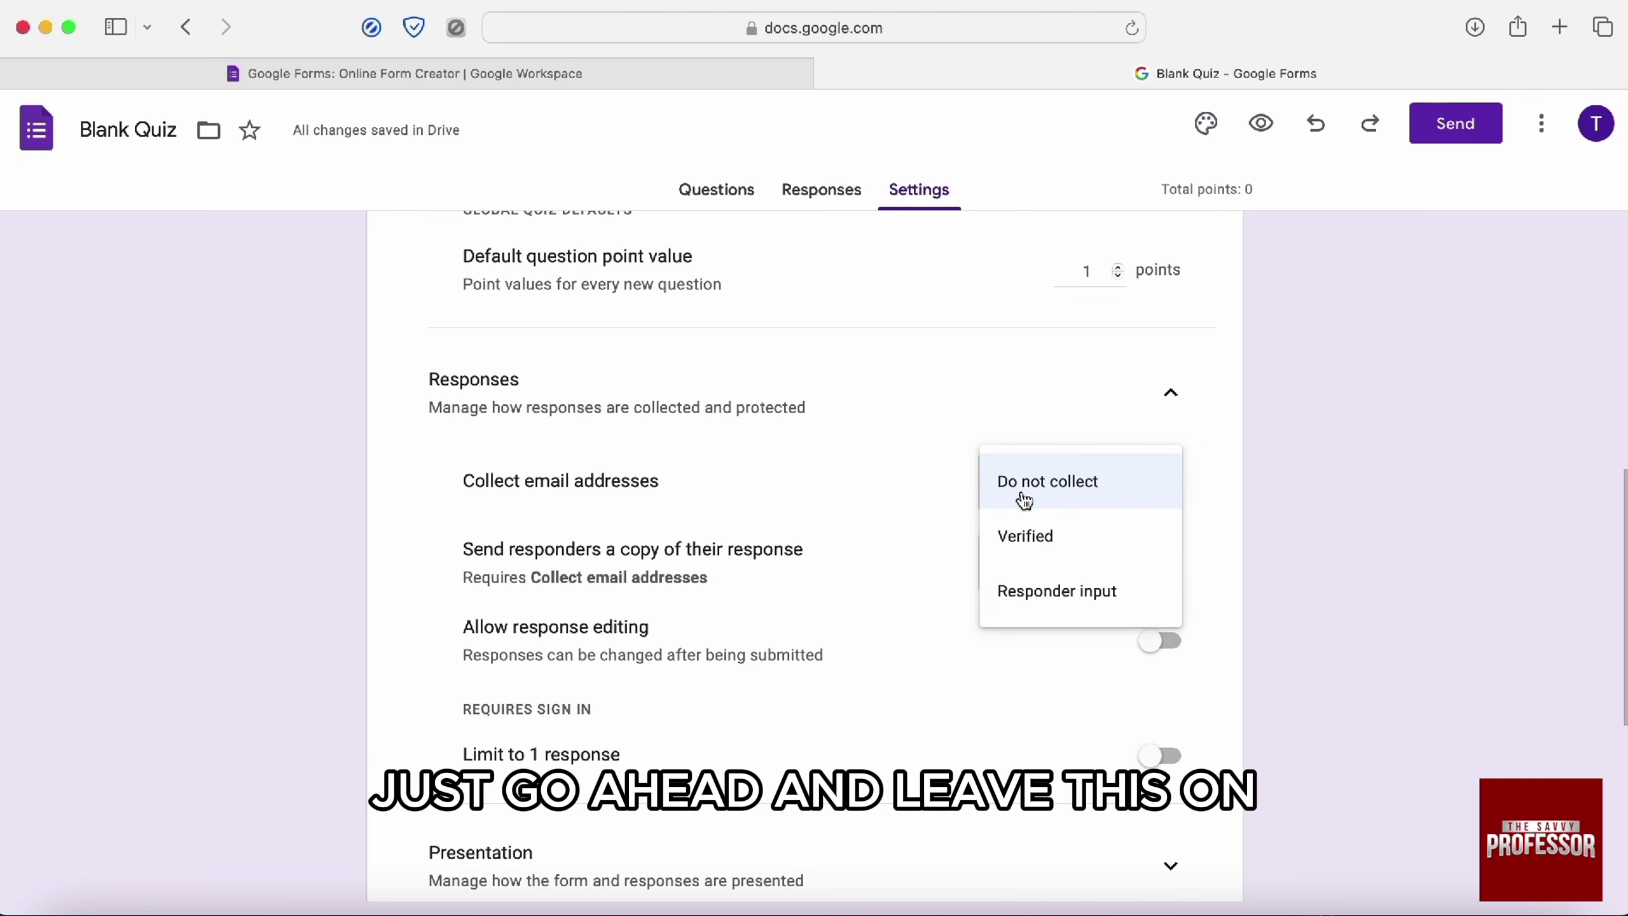
click(1014, 606)
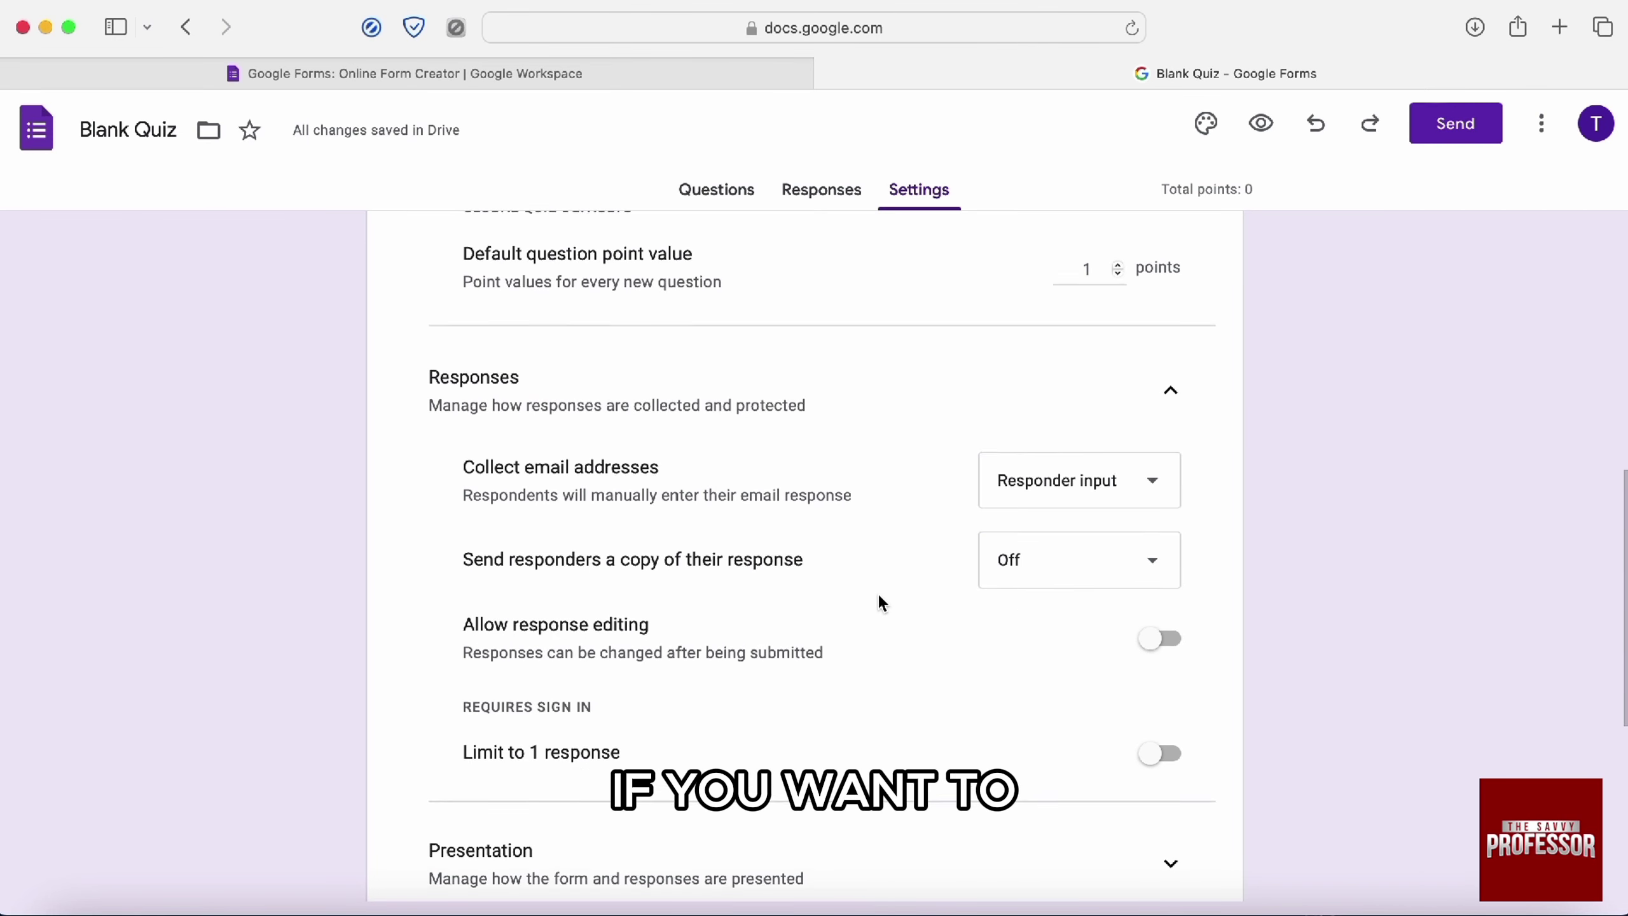
- Switch Limit to 1 response on, then back off
scroll(878, 597, down, 3)
scroll(878, 597, down, 1)
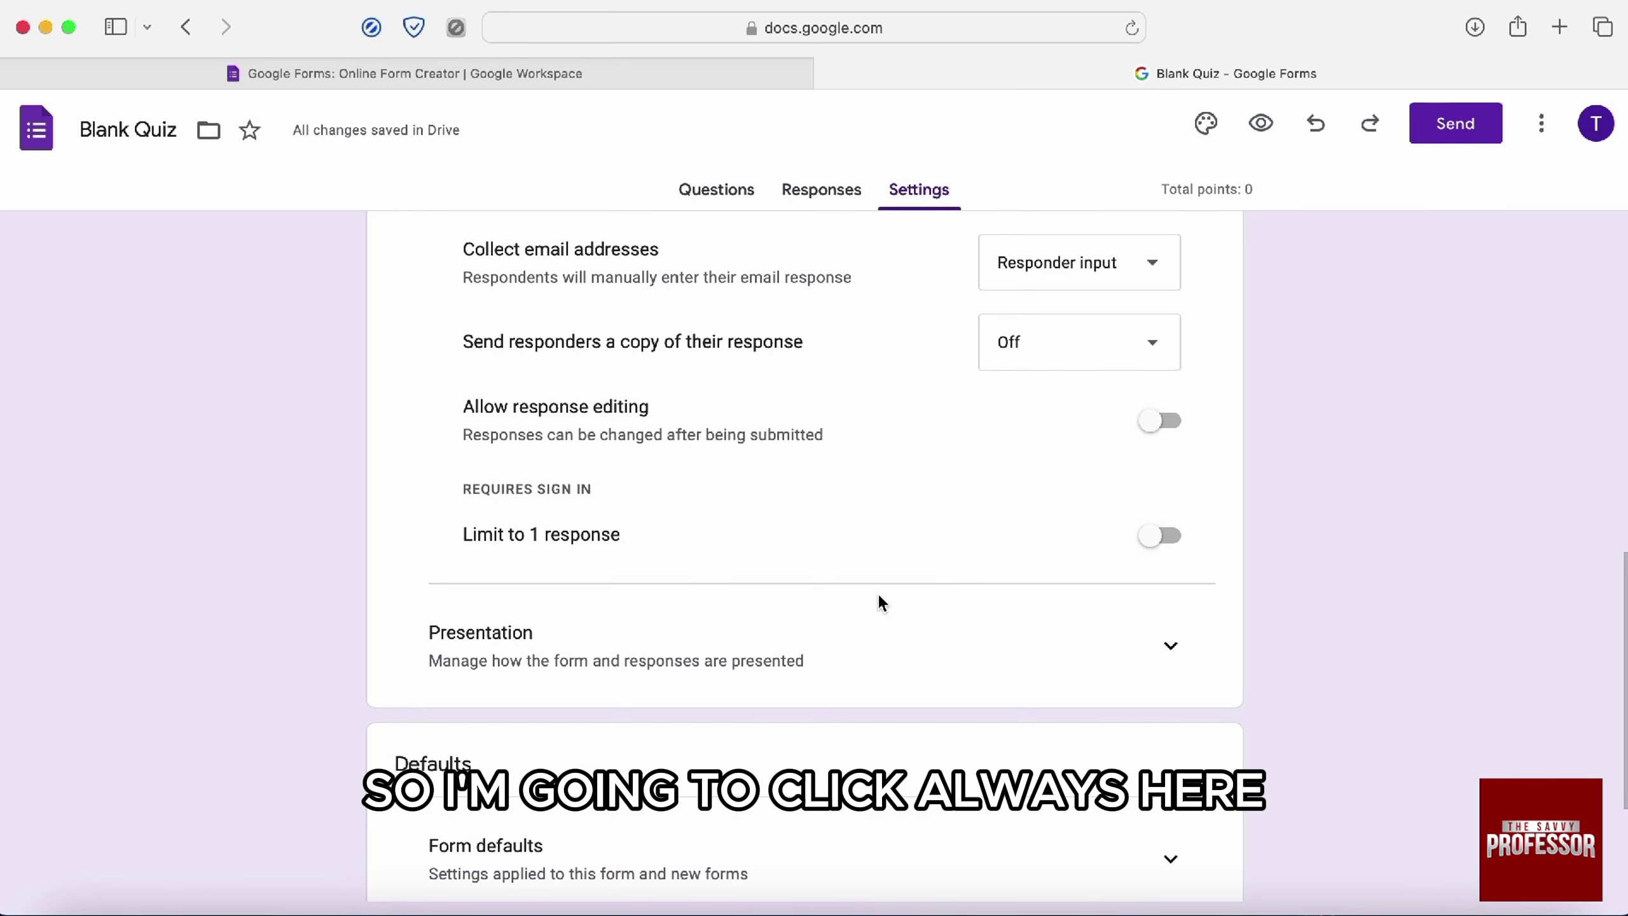
click(1157, 537)
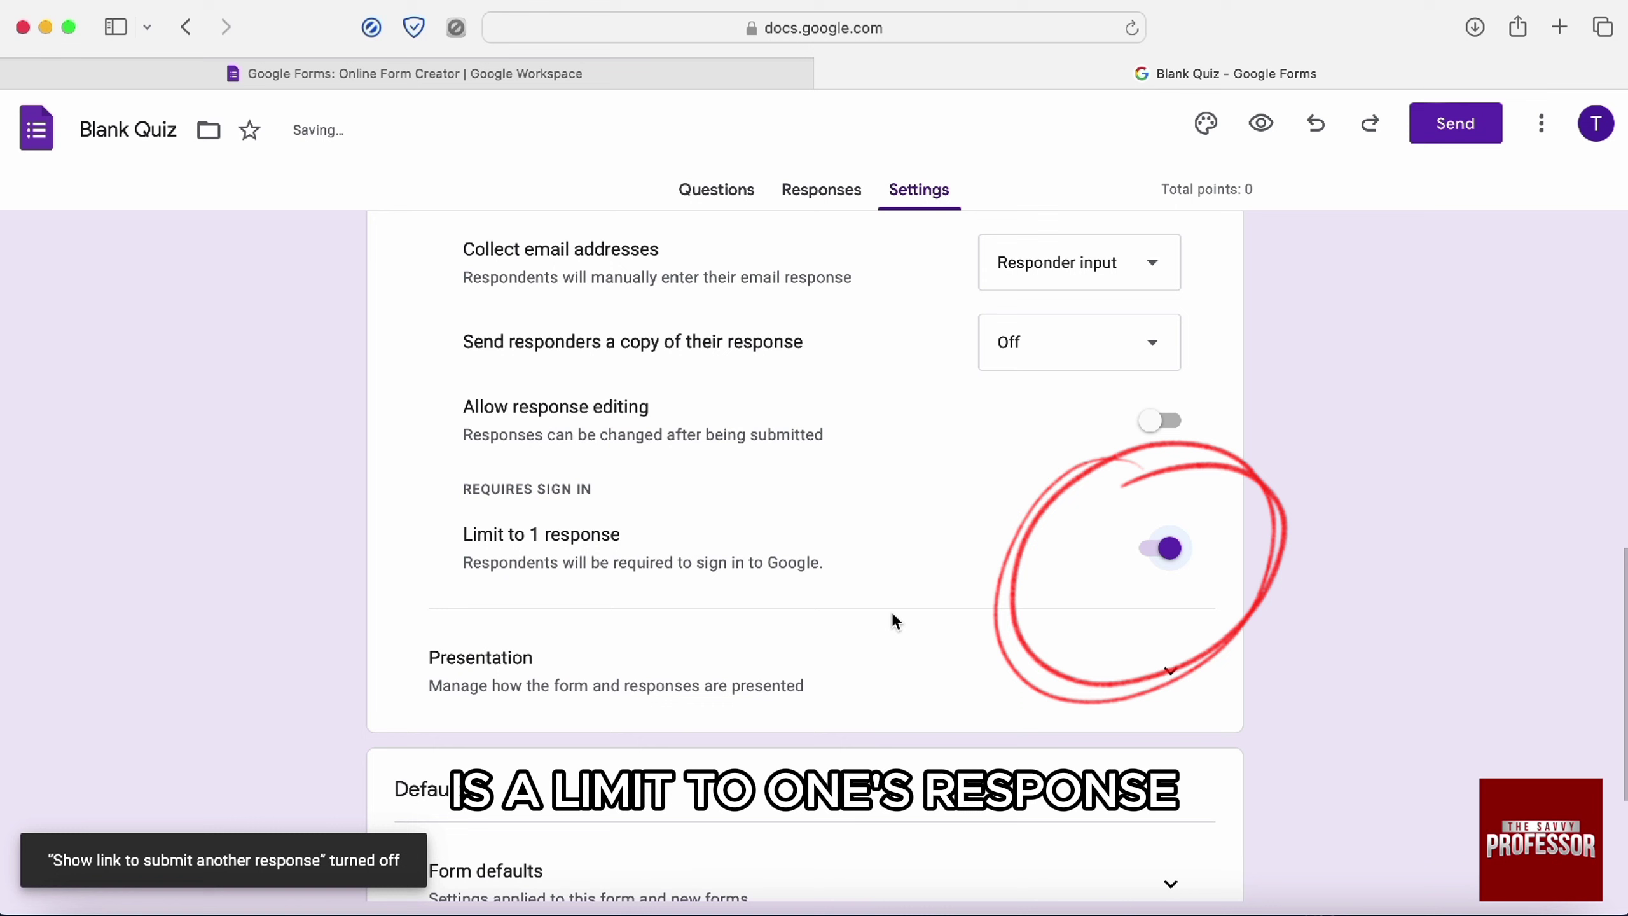
scroll(730, 711, down, 2)
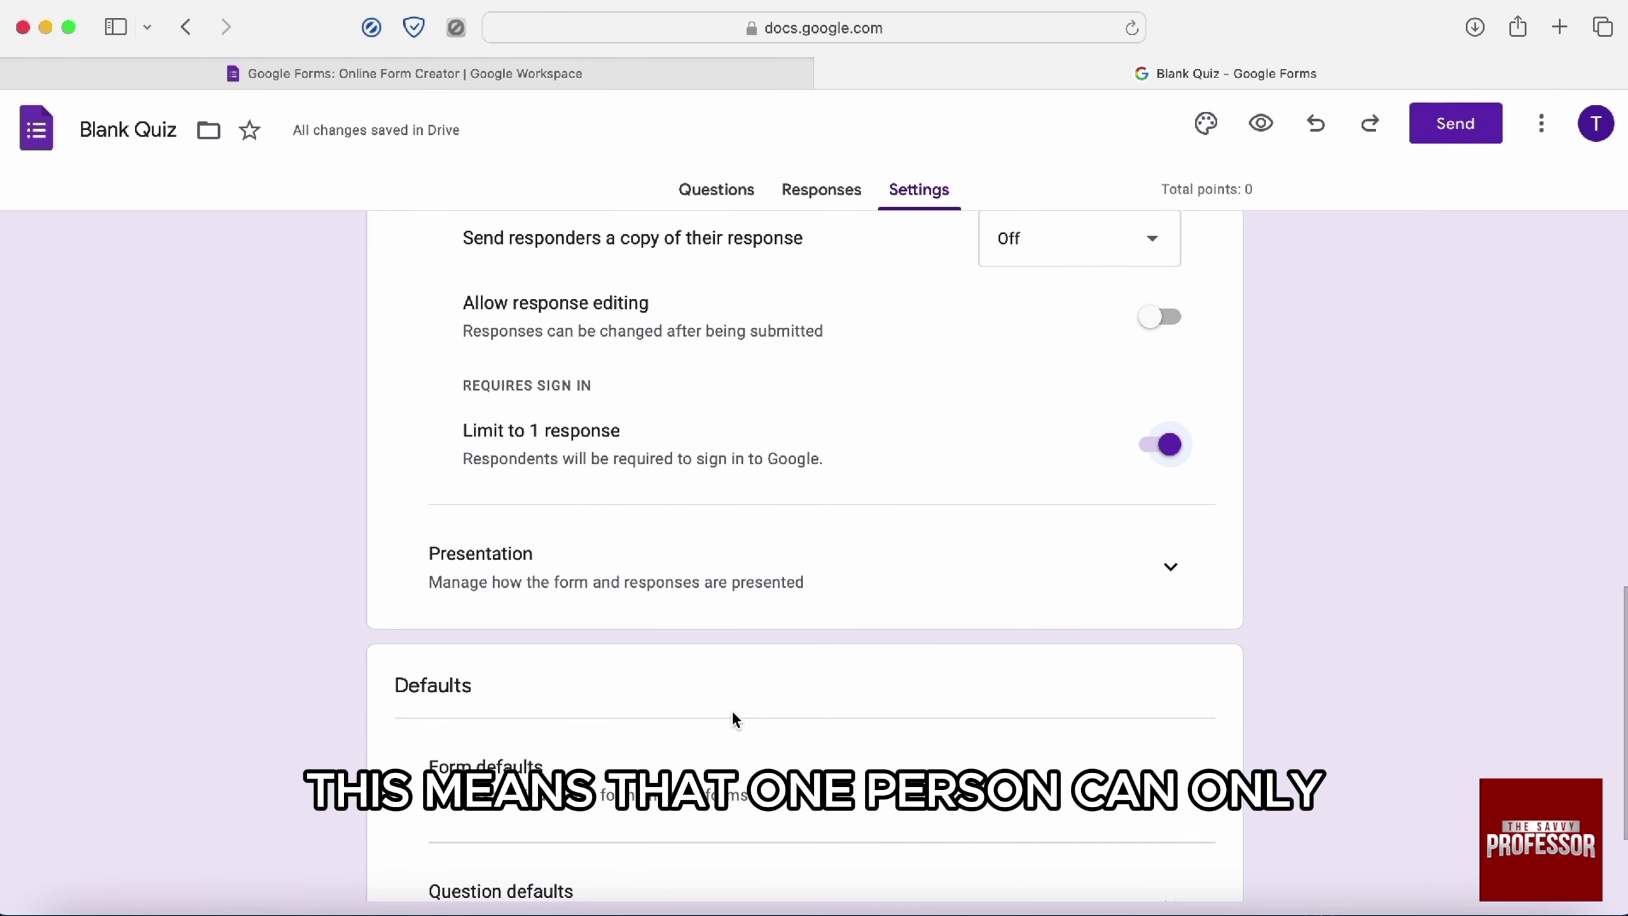
click(1132, 450)
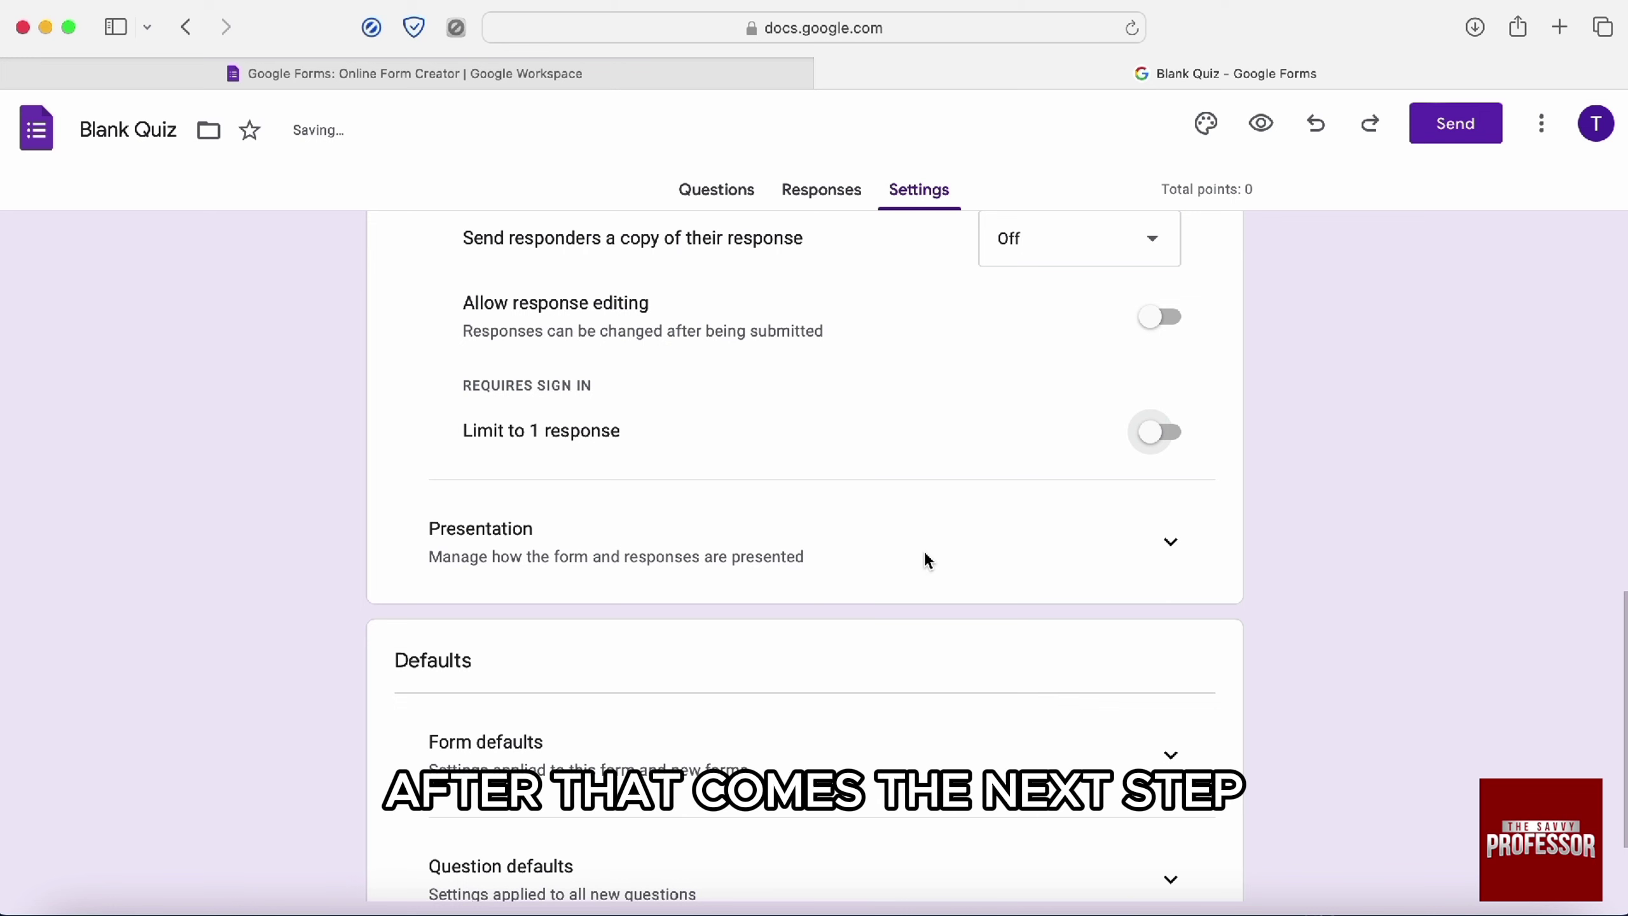
- Turn on 'Make questions required by default' under Question defaults
click(1165, 549)
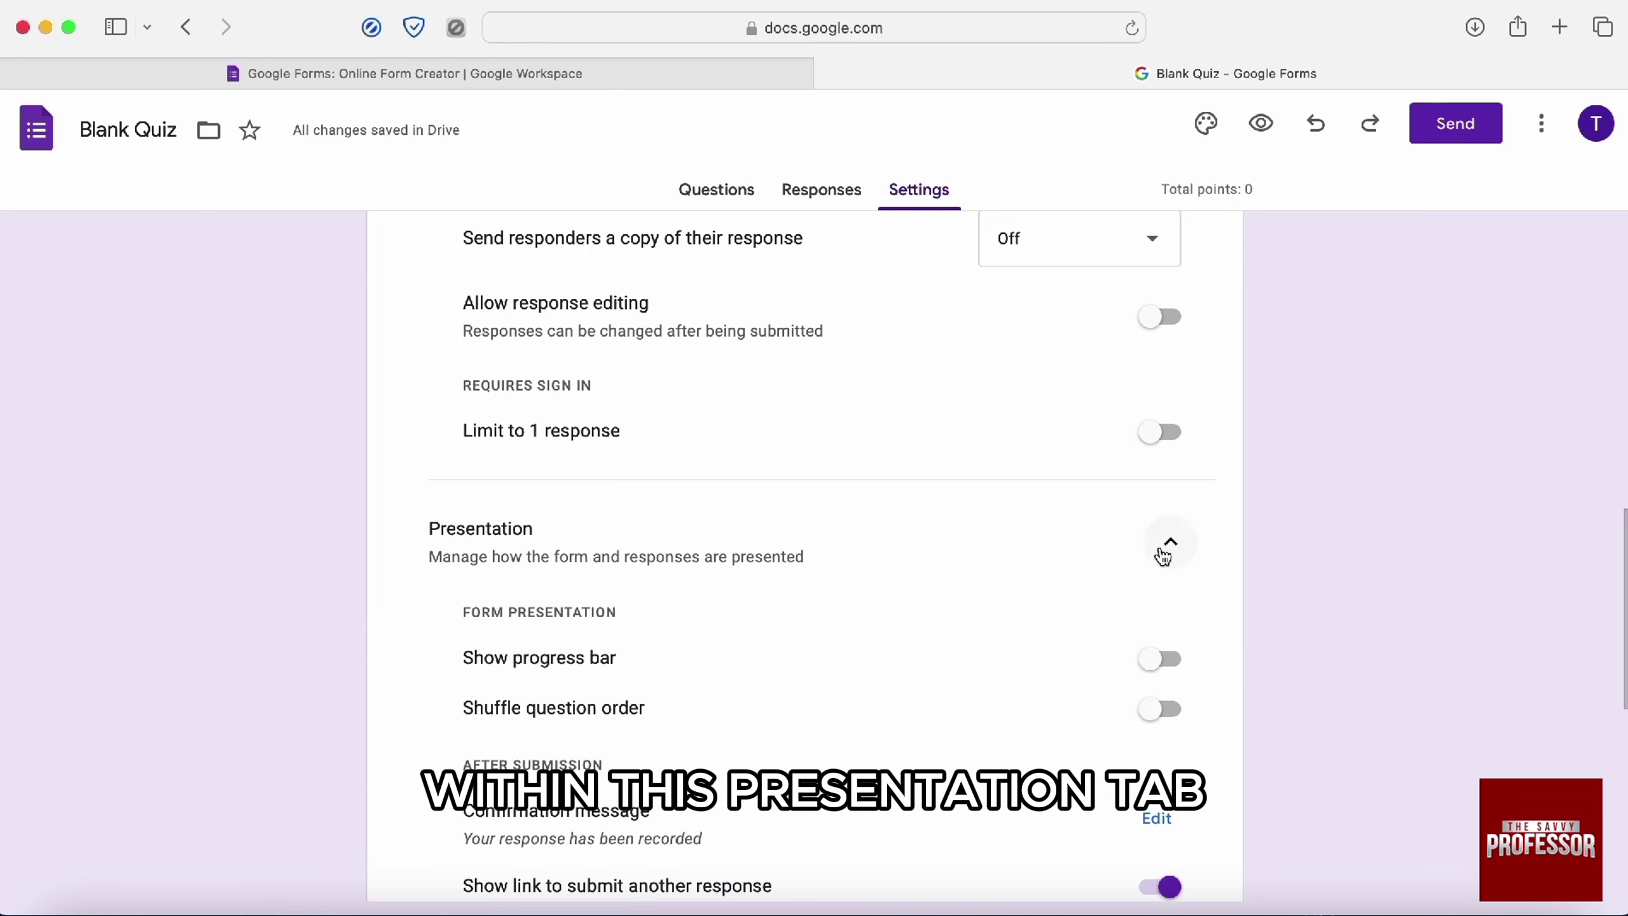
scroll(1163, 555, down, 3)
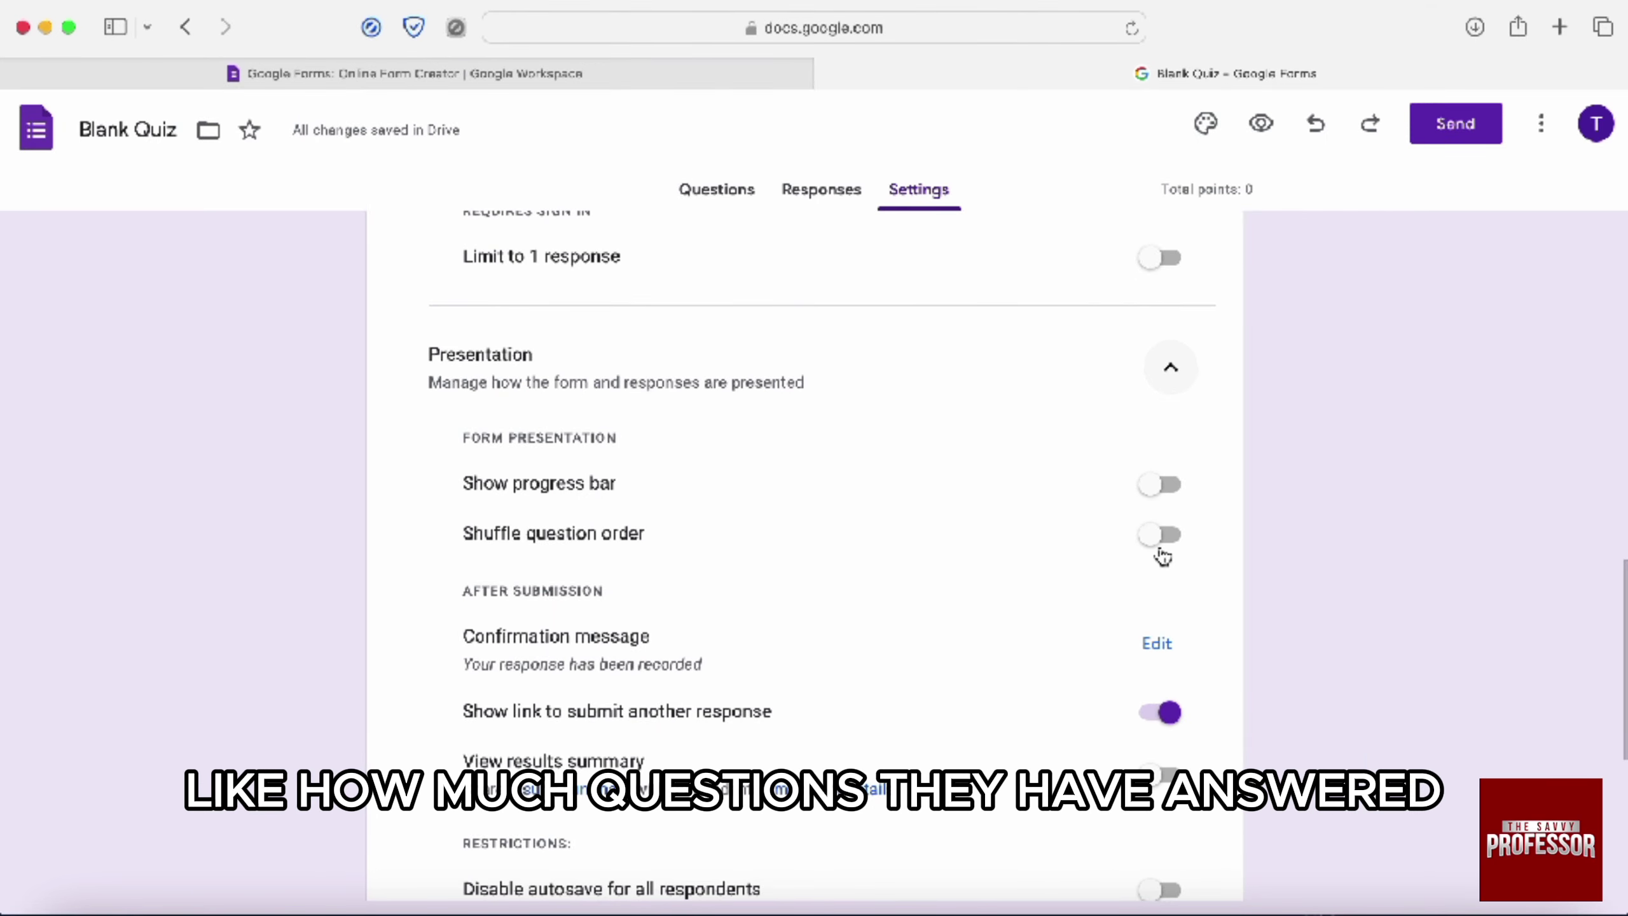
scroll(1163, 557, down, 7)
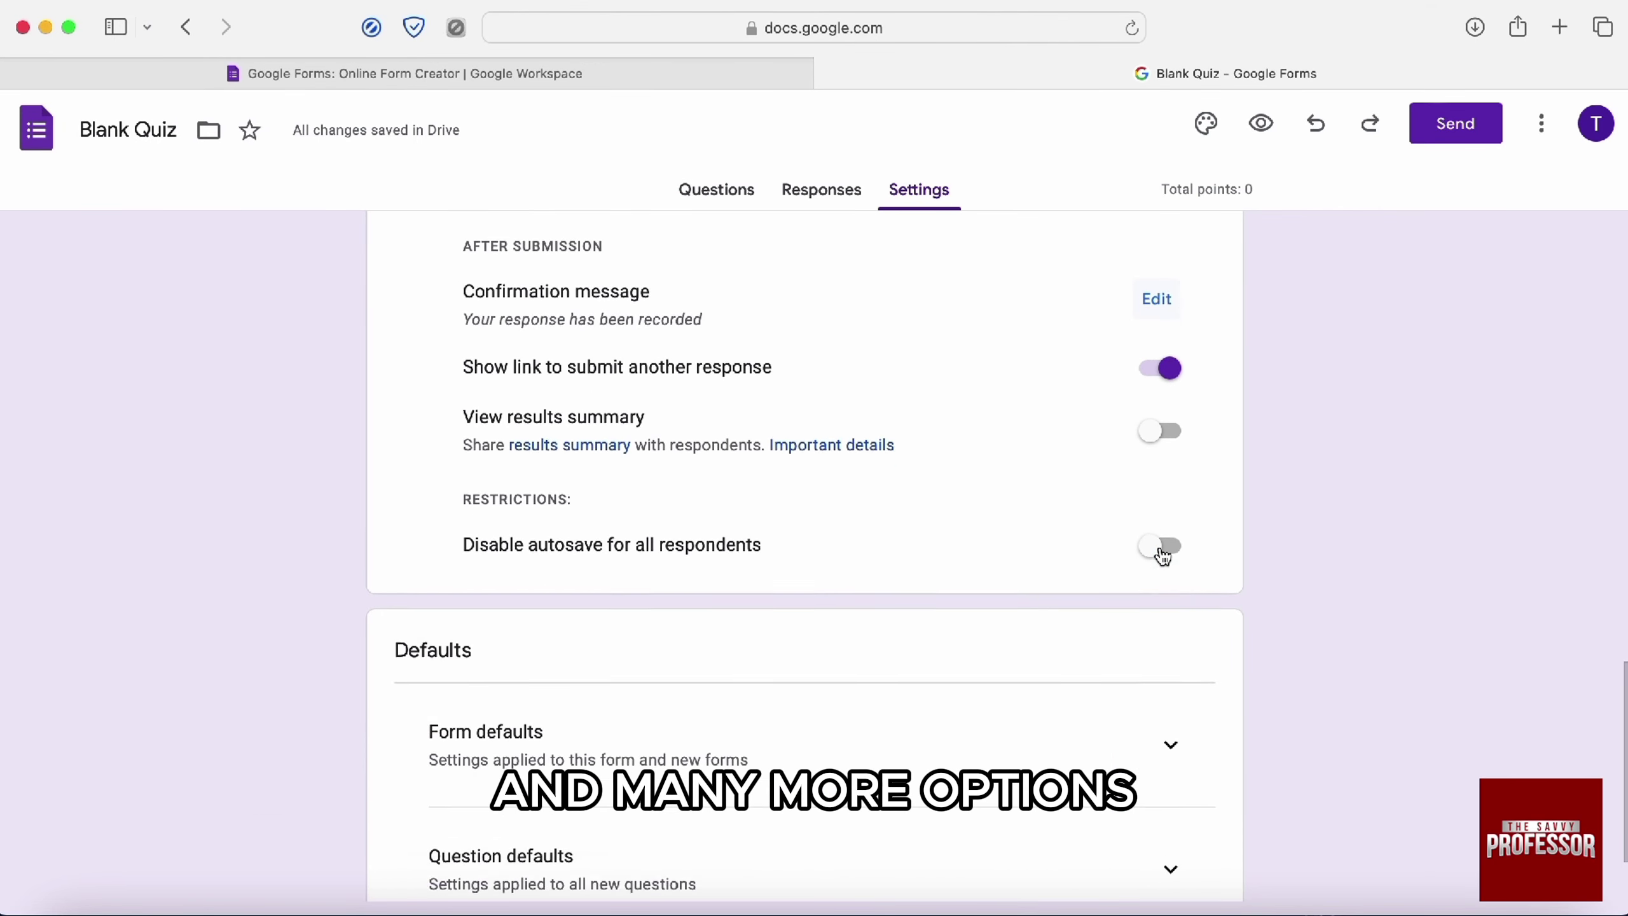
scroll(1163, 557, down, 1)
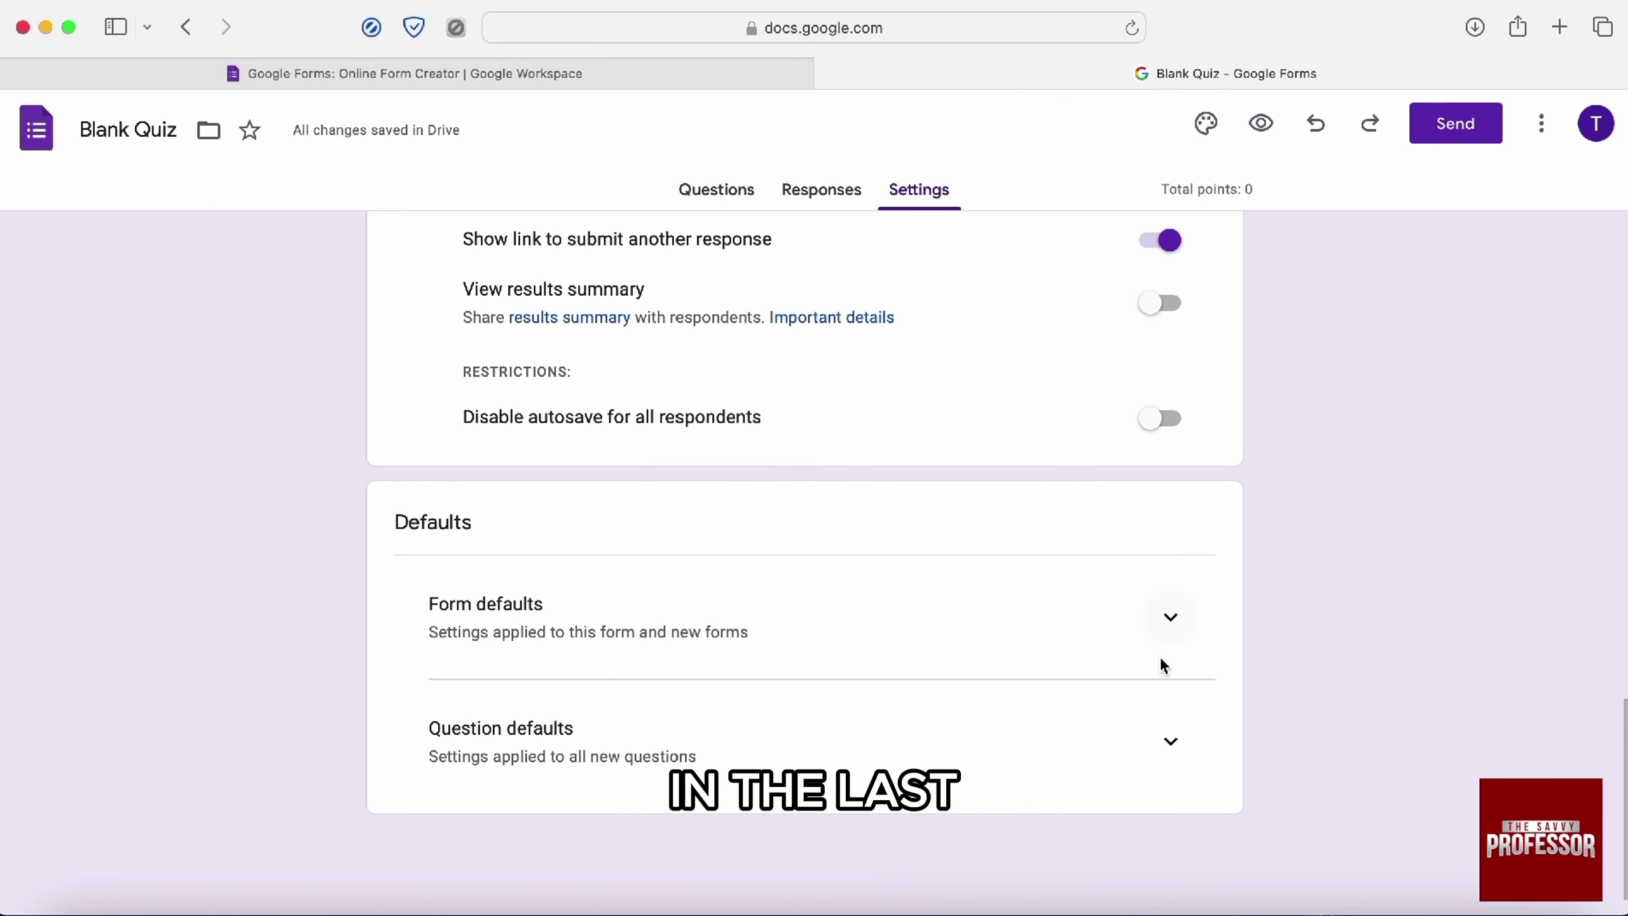
click(1170, 740)
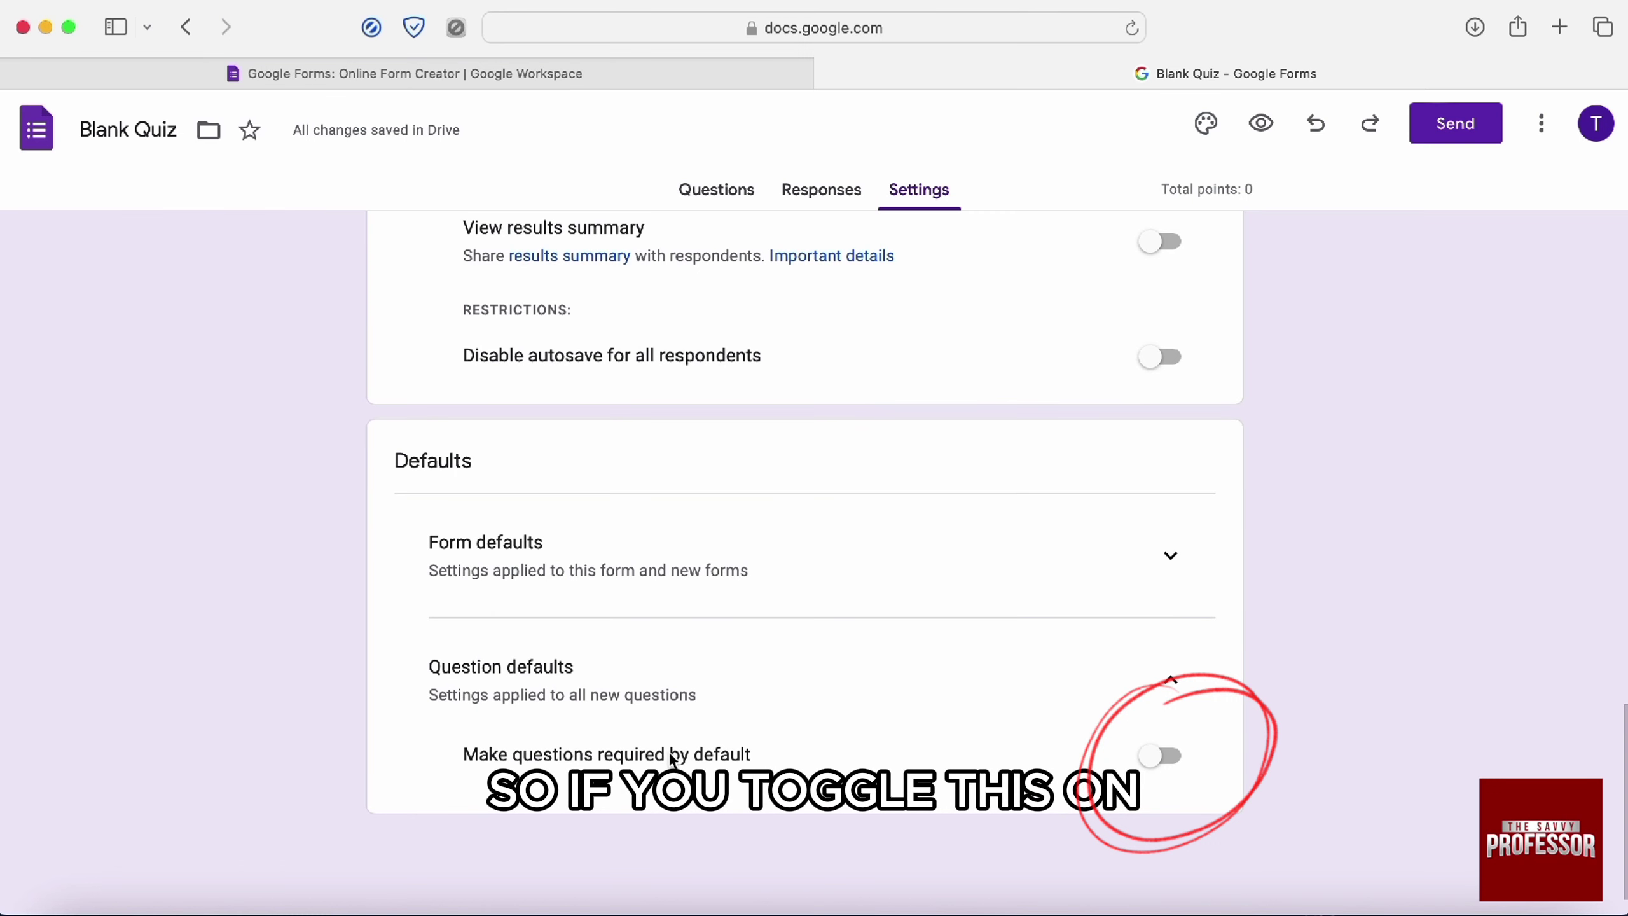
click(1155, 757)
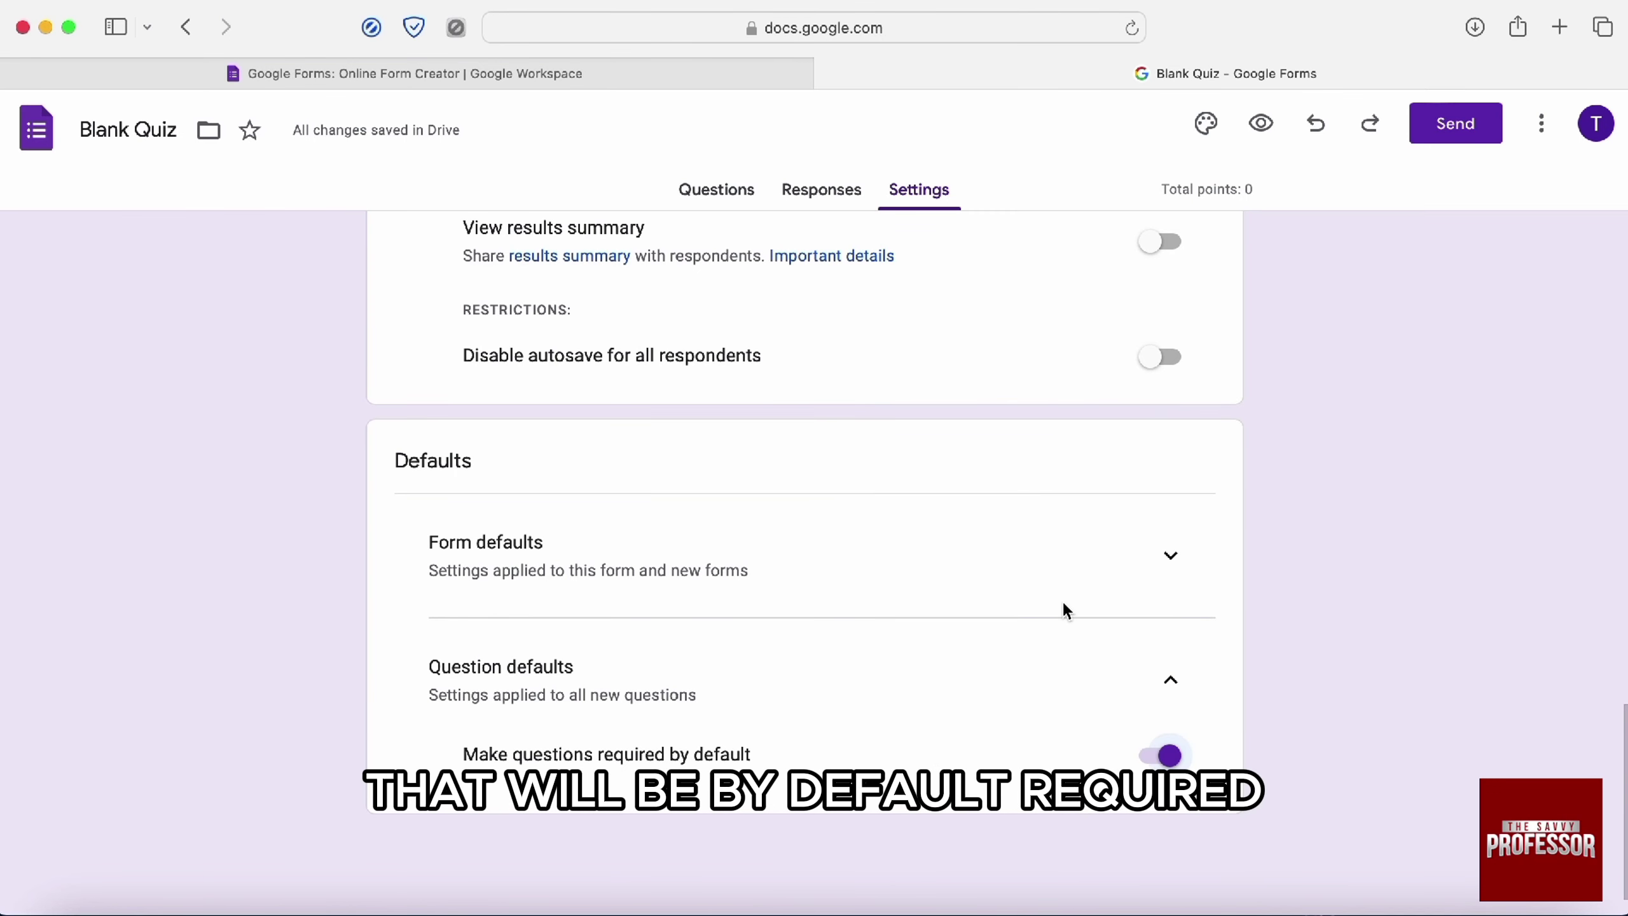
- Expand and collapse the form defaults, then go to the Responses page
click(1159, 574)
click(1159, 574)
scroll(1157, 570, up, 15)
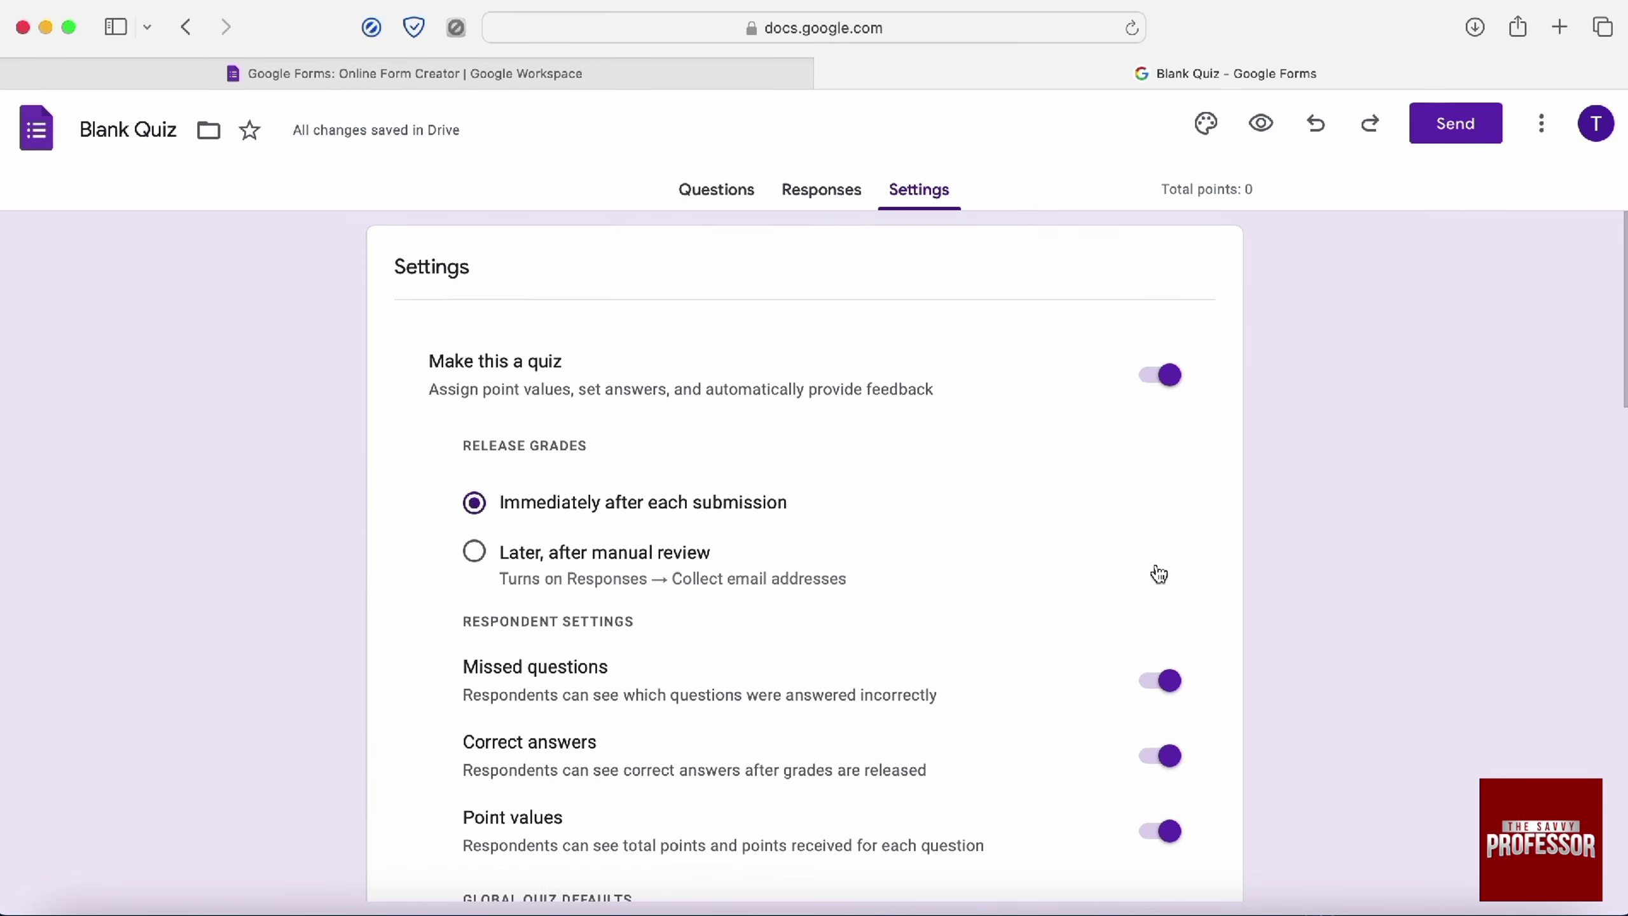
click(820, 185)
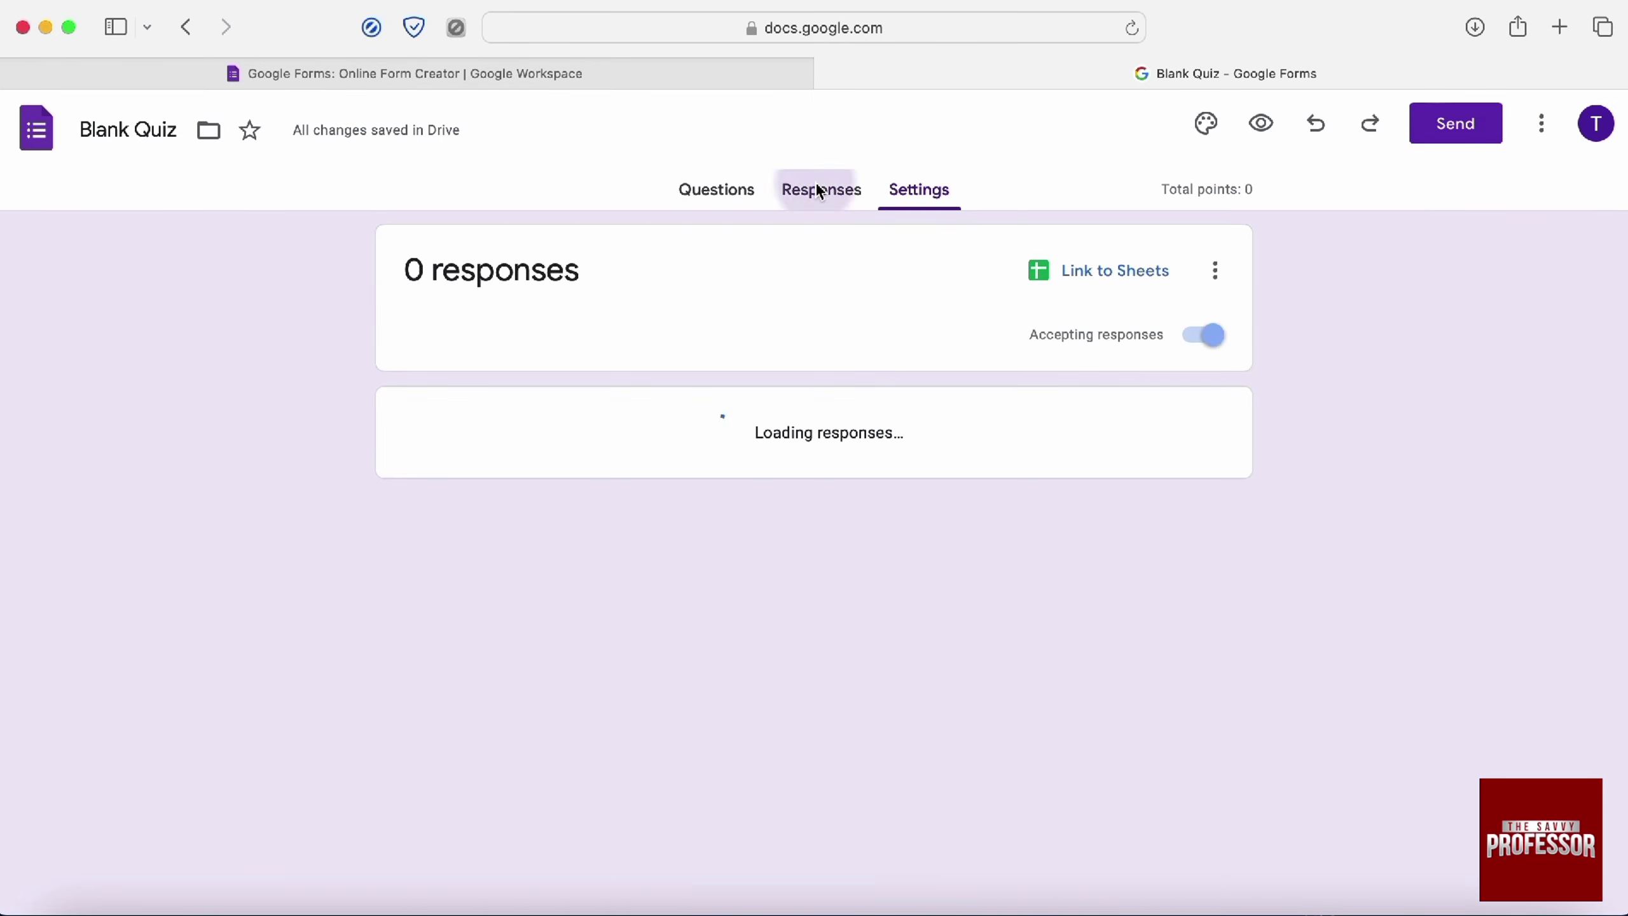
- Back on Questions, title the first question 'One _____ a day, keeps the doctor away.'
click(740, 188)
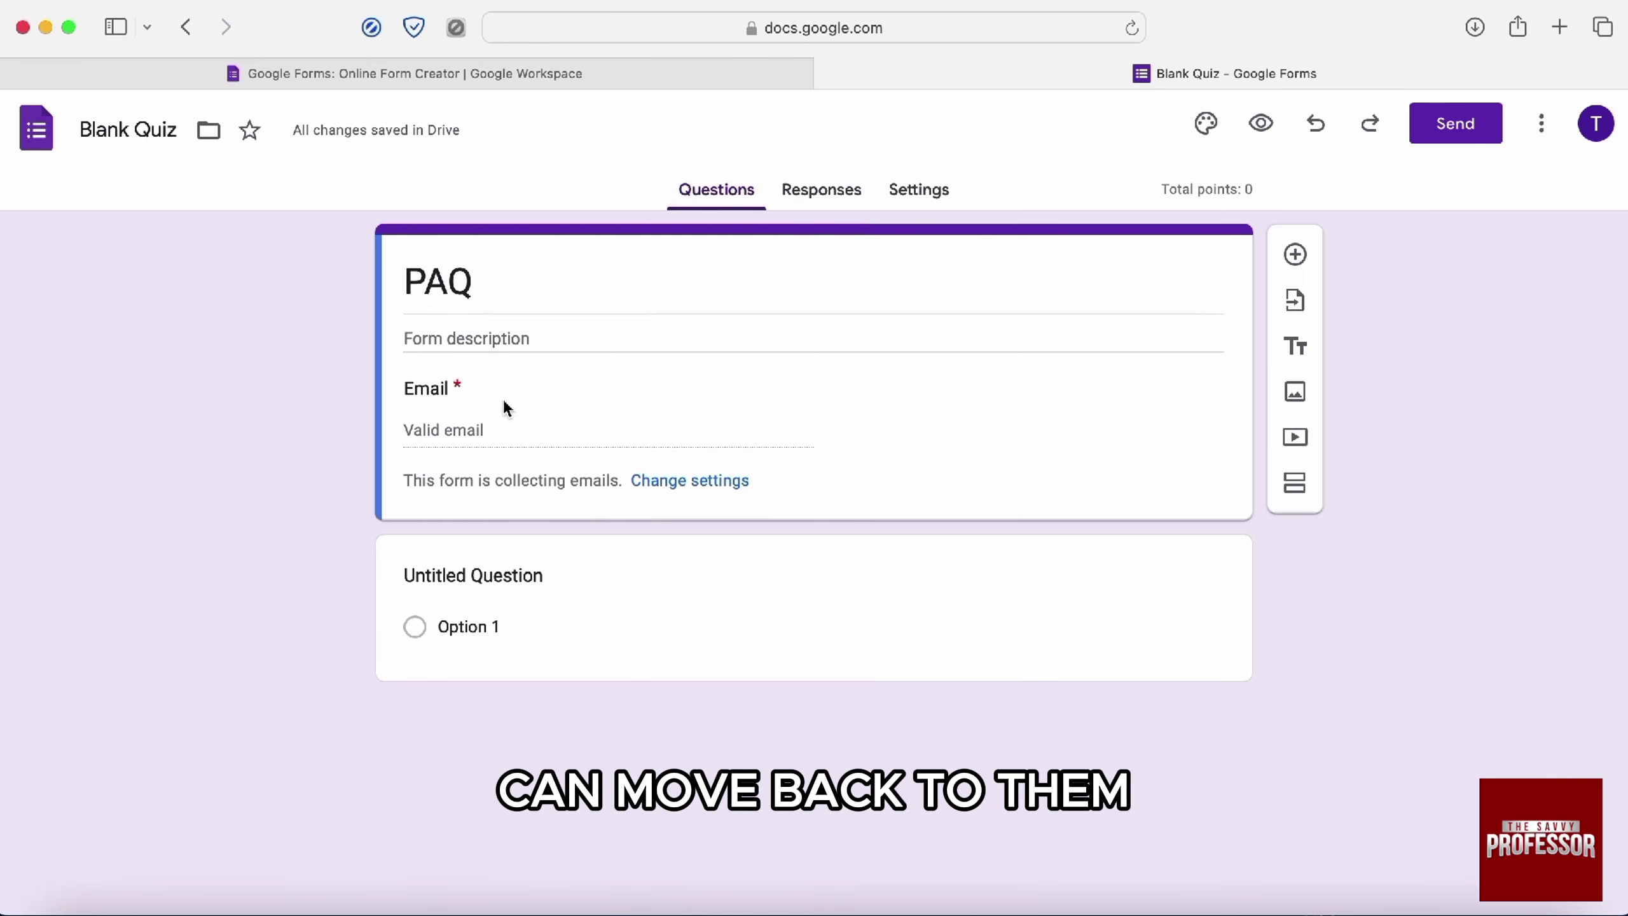
click(469, 578)
text(One _____)
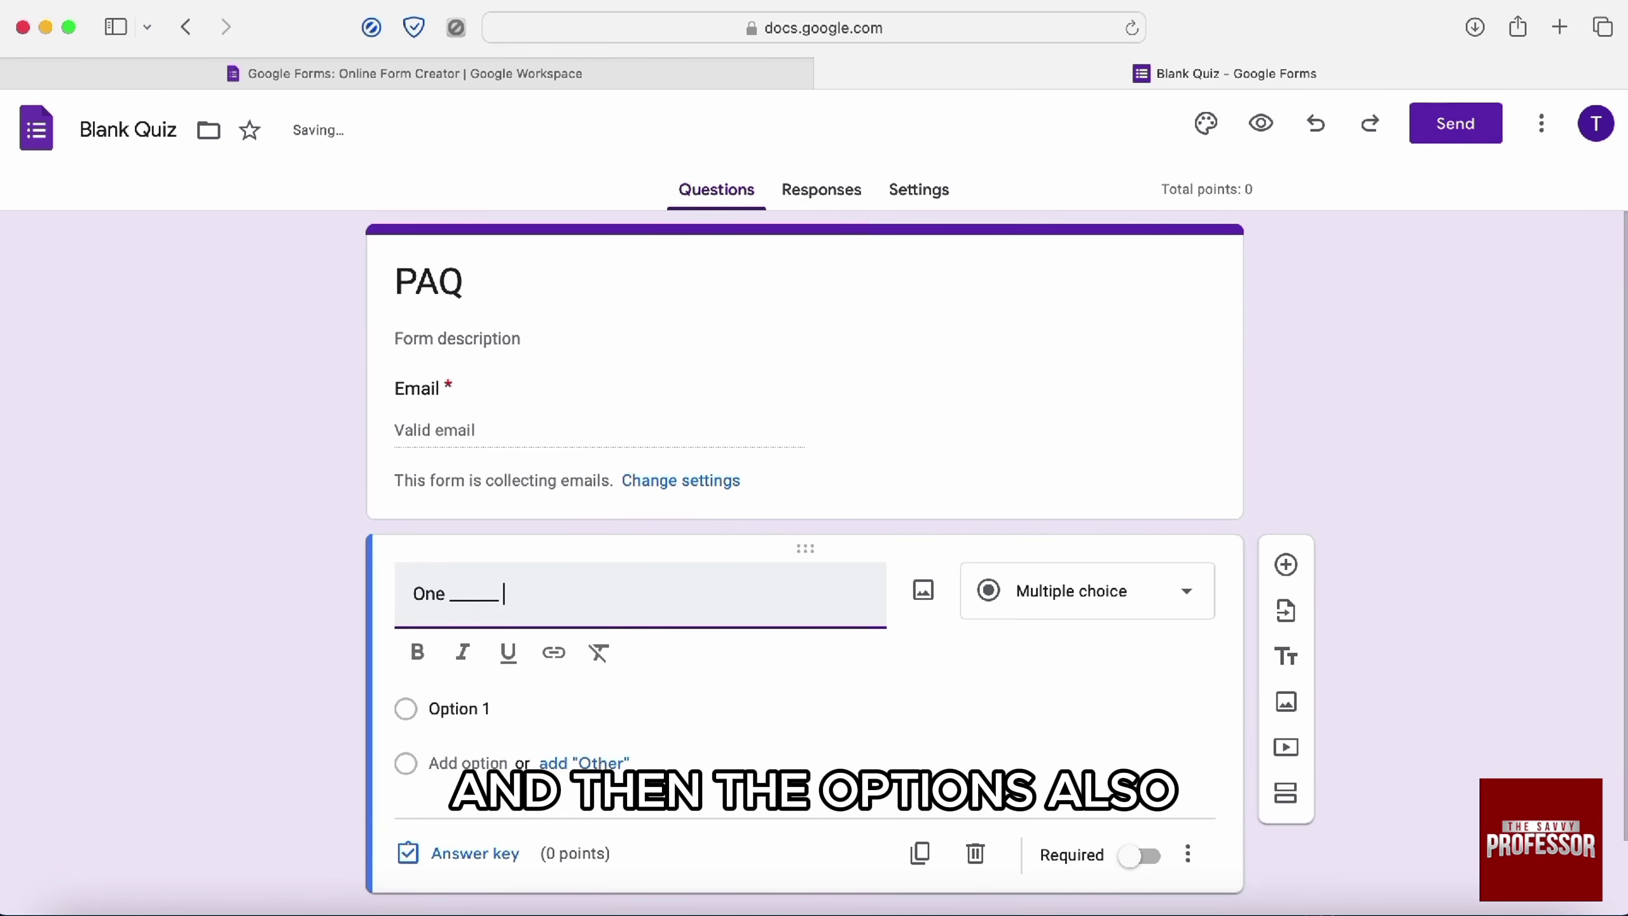
text( a day, keeps the doctor away.)
- Add the answer choices Mango, Apple, None of the above and Other
click(459, 708)
text(Mango)
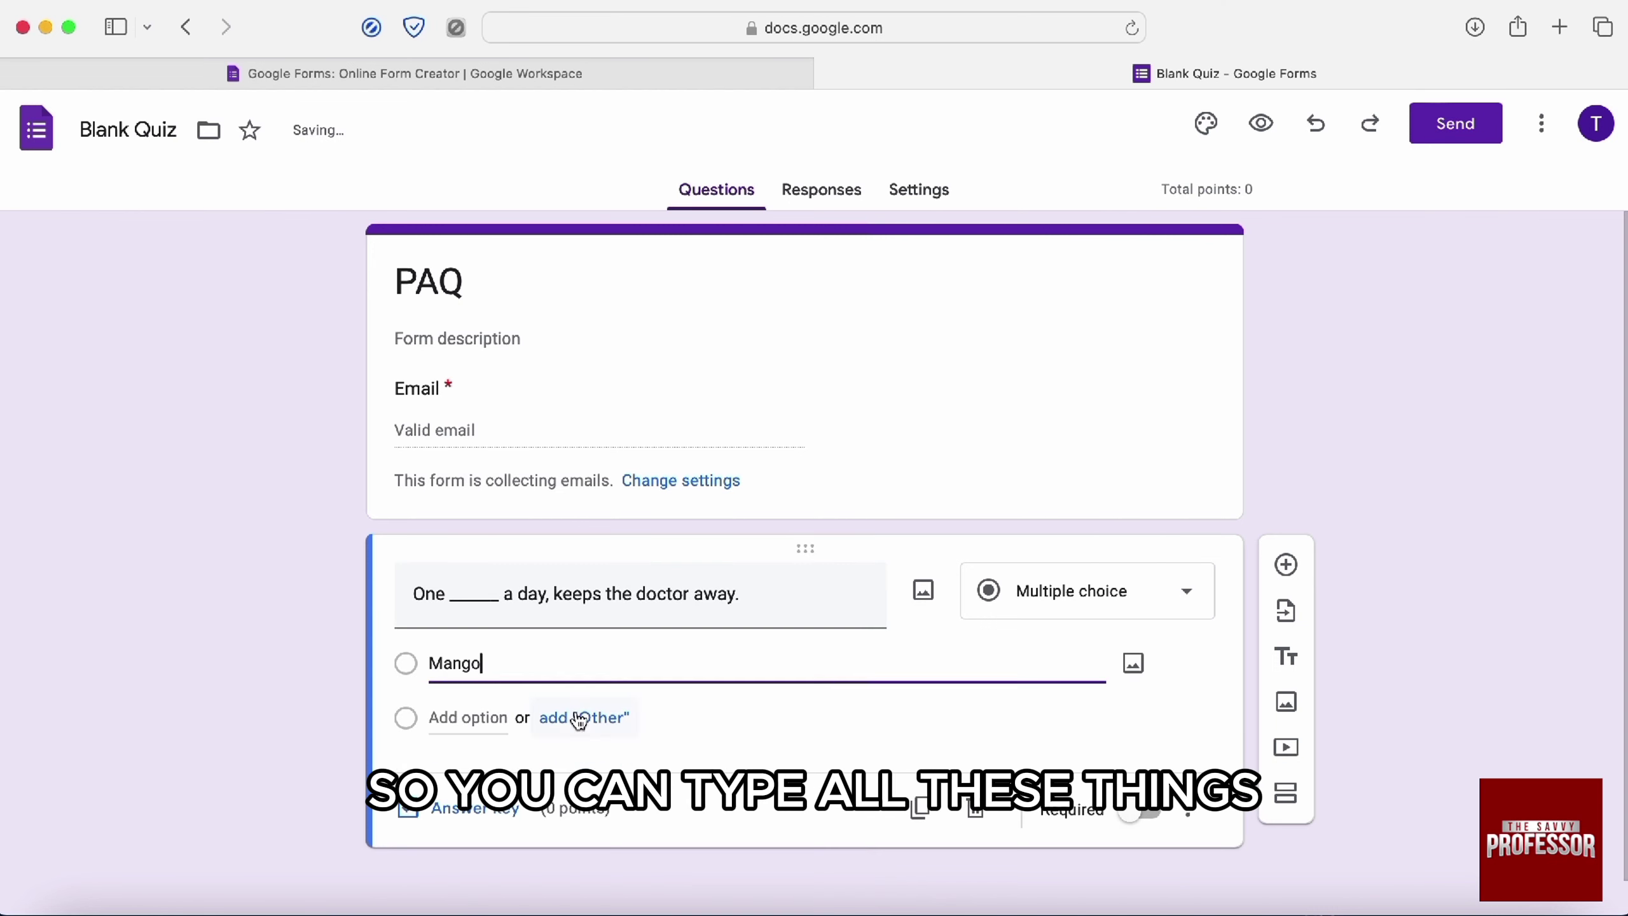
click(575, 719)
click(449, 773)
text(Apple)
click(462, 827)
text(None of the above)
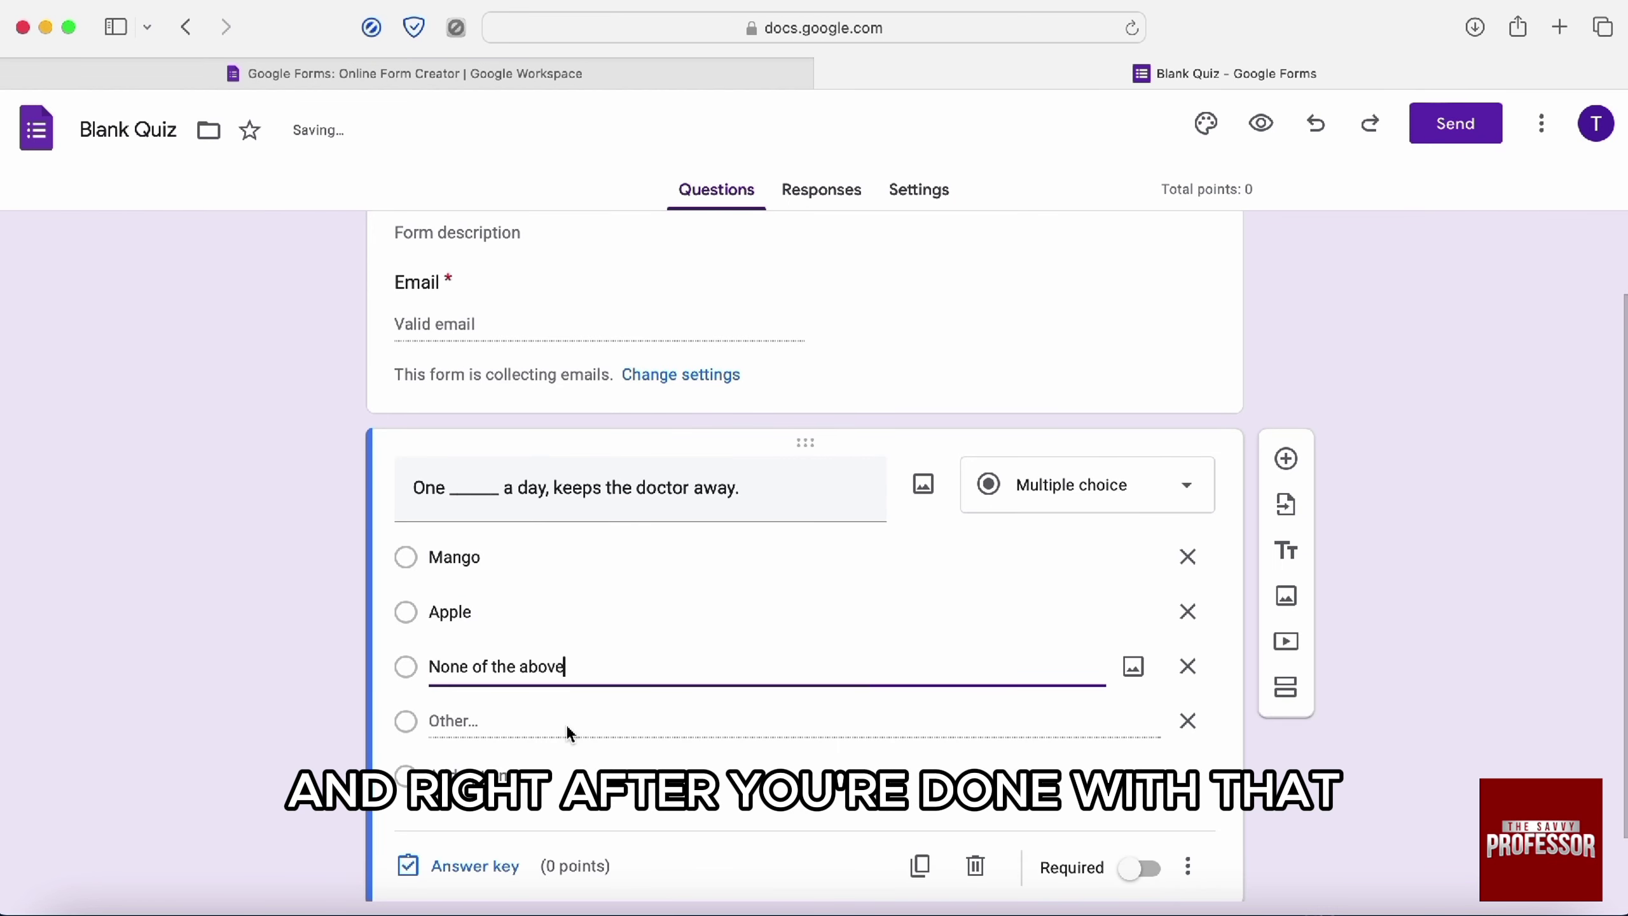
scroll(566, 724, down, 2)
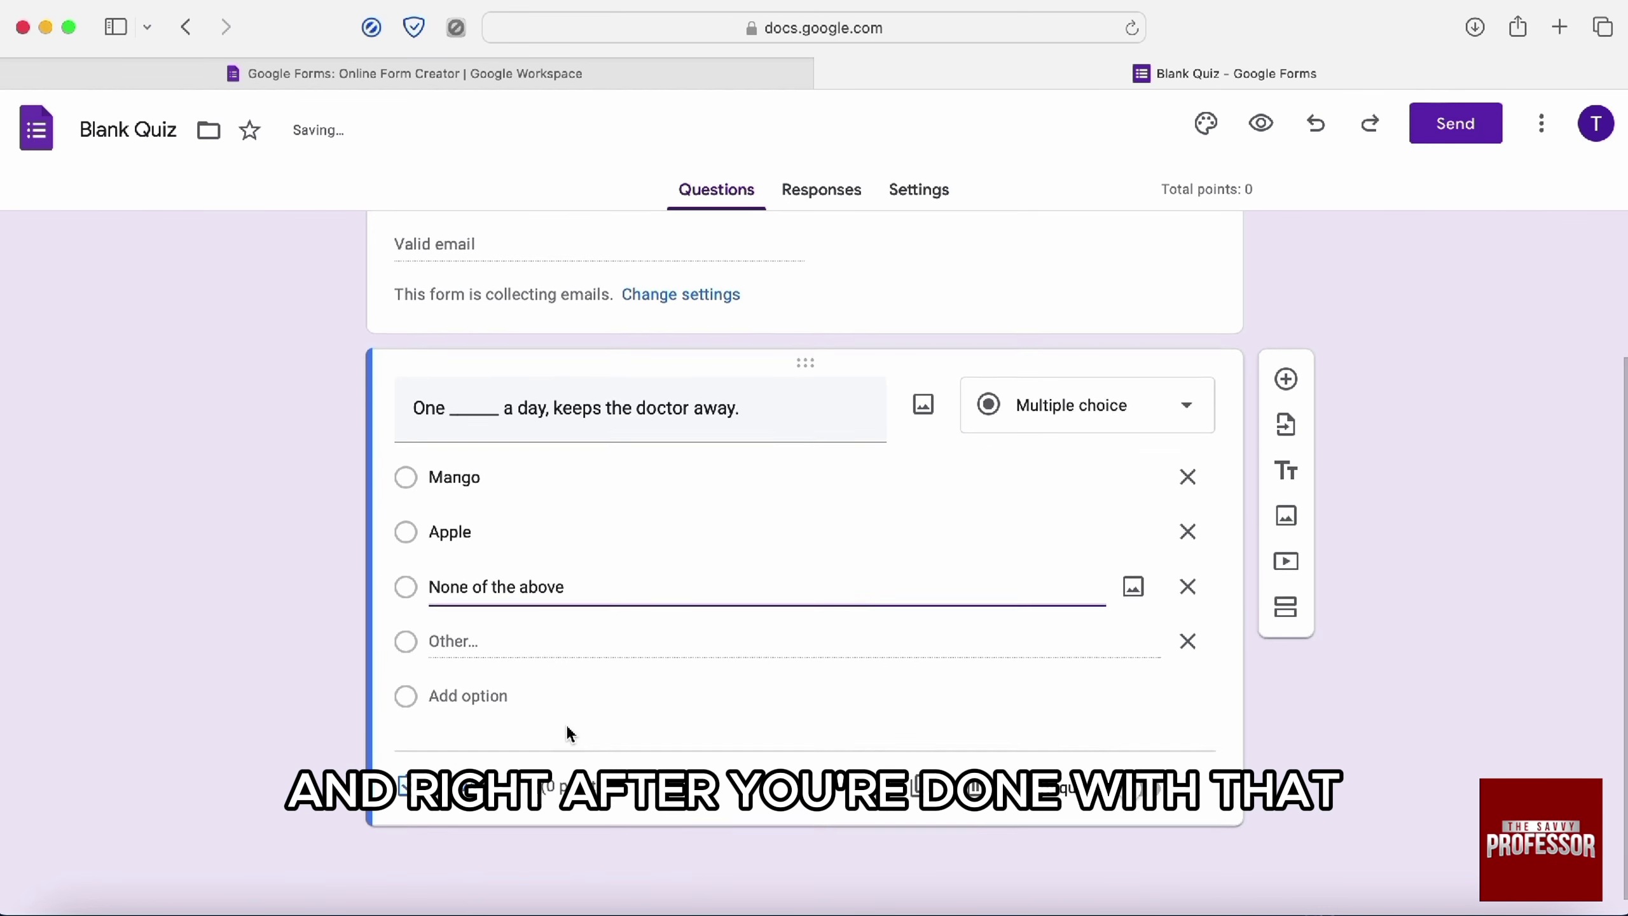
- In the answer key, give the question 1 point and mark Apple as correct
click(506, 789)
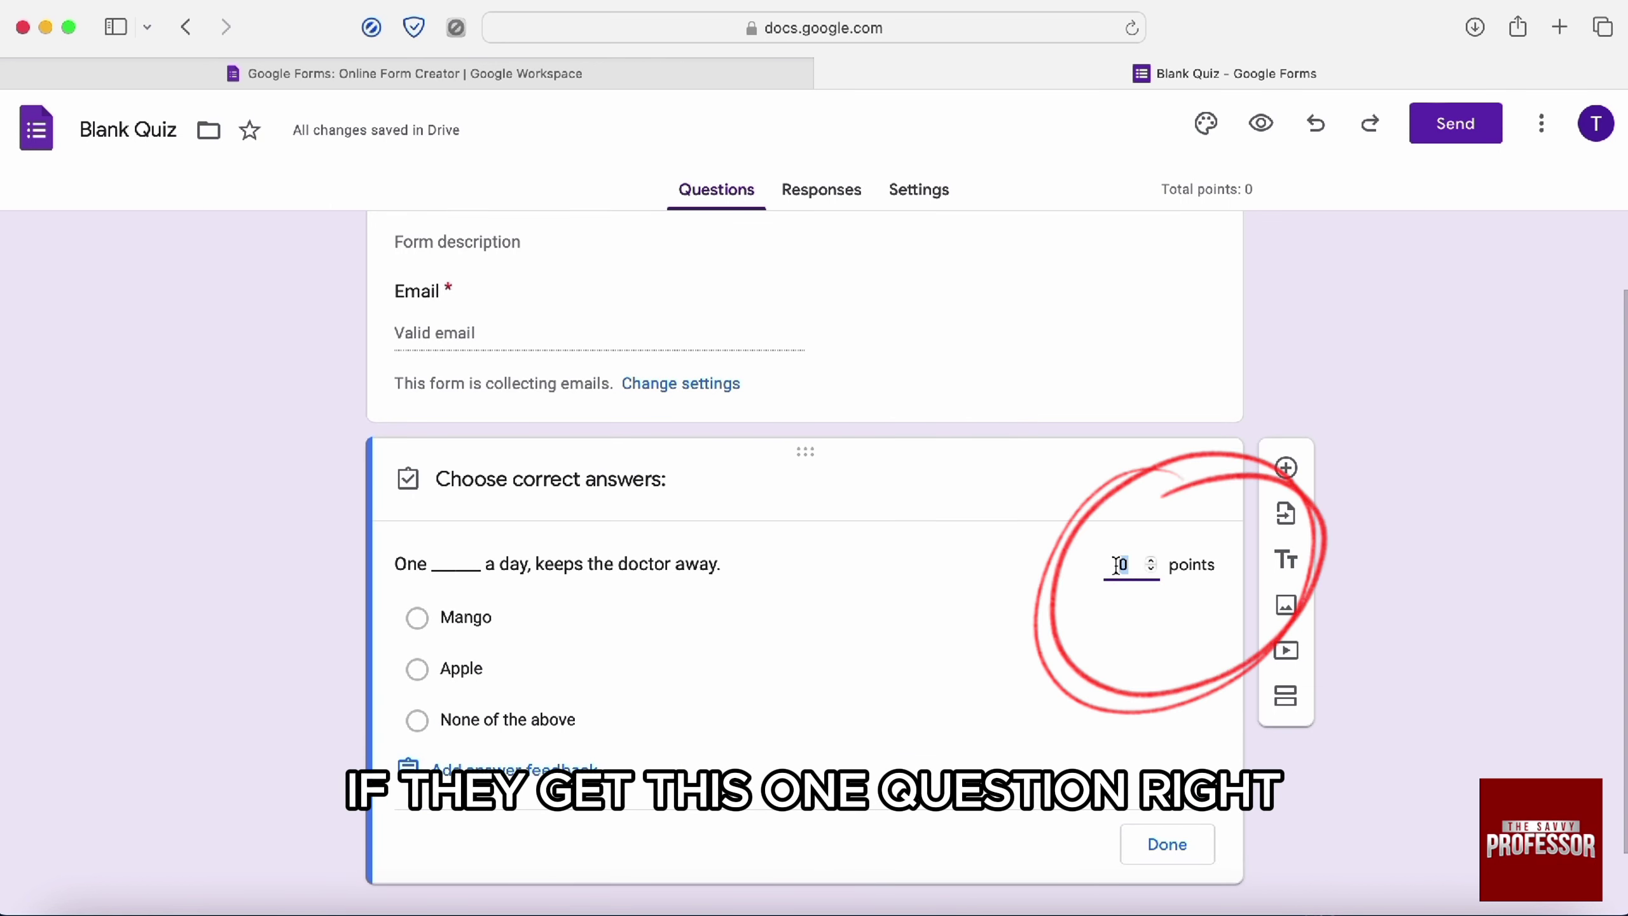
click(1152, 568)
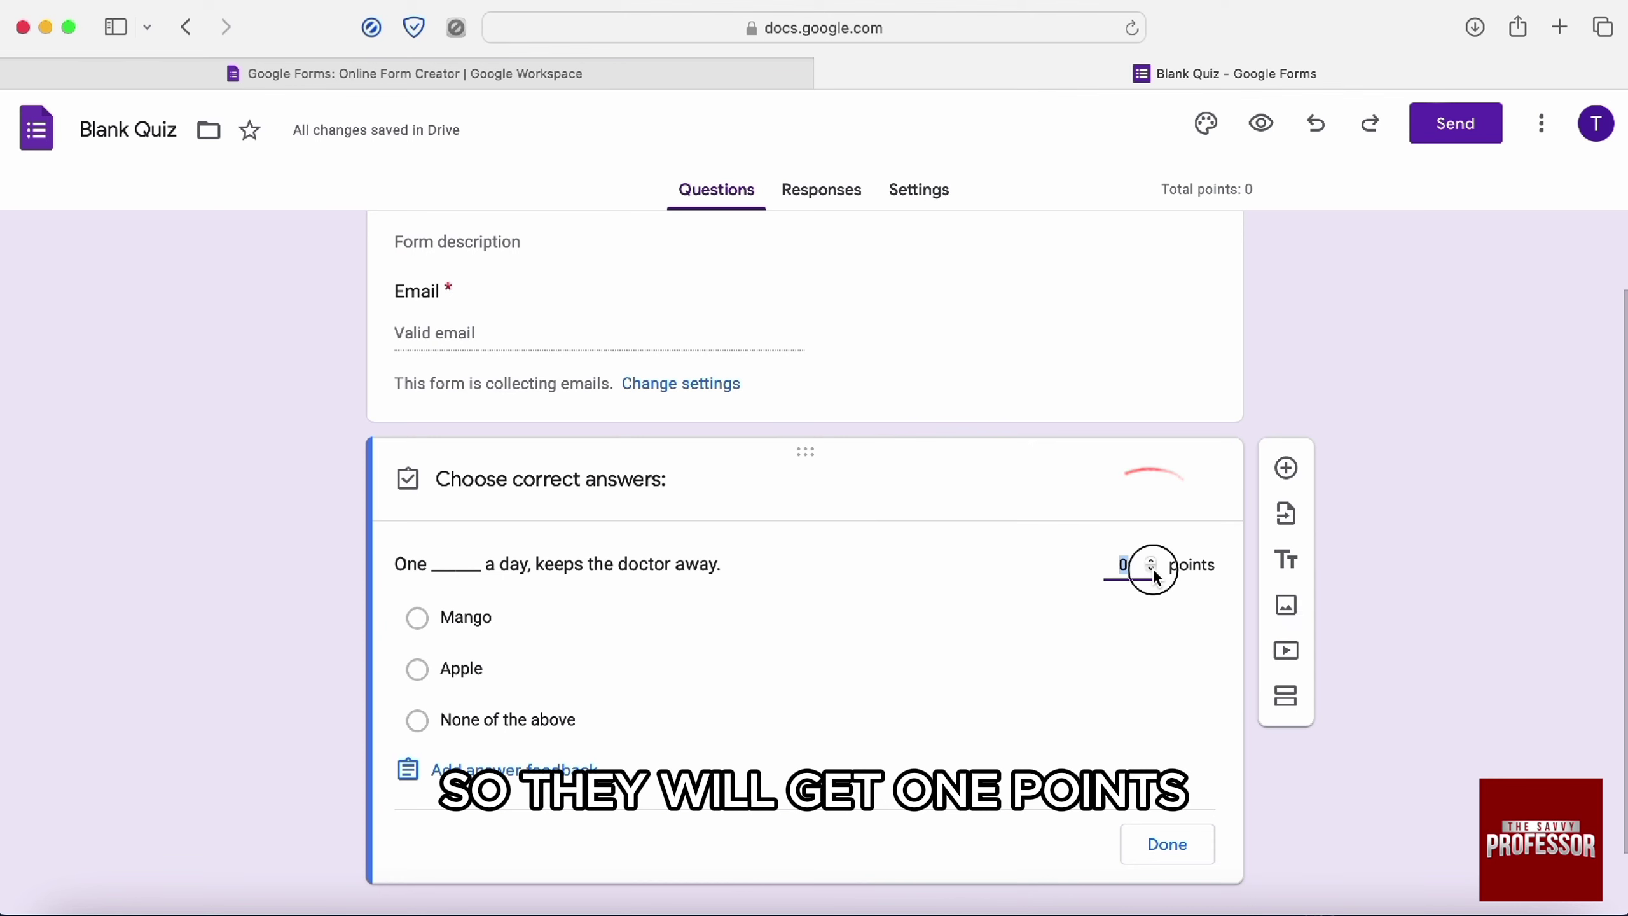
click(1151, 560)
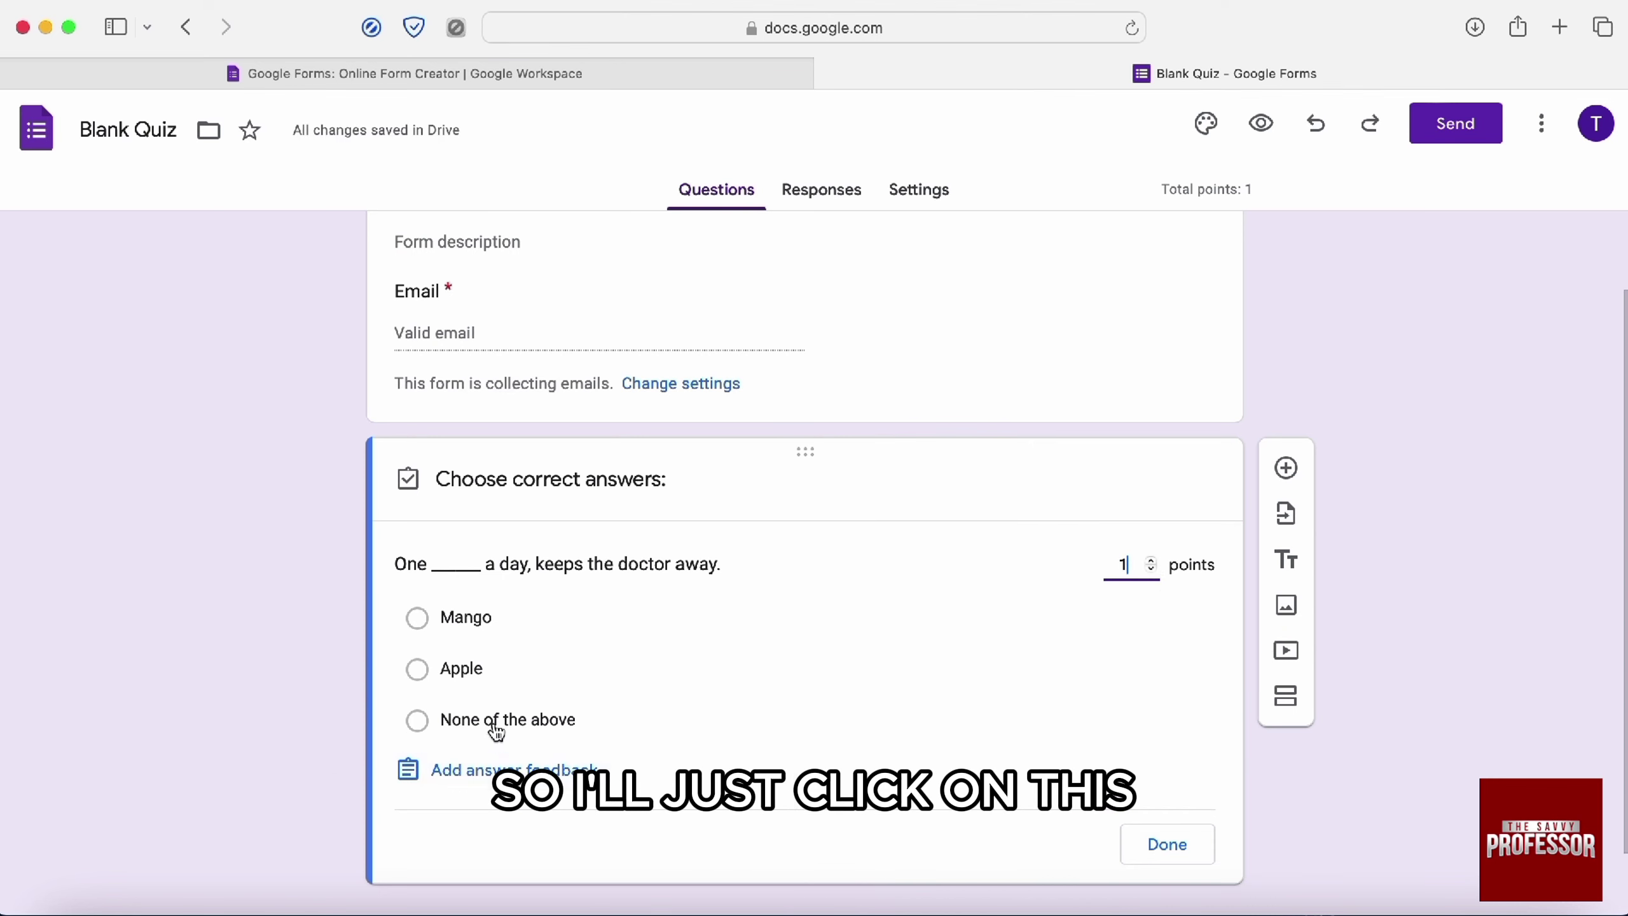
click(449, 670)
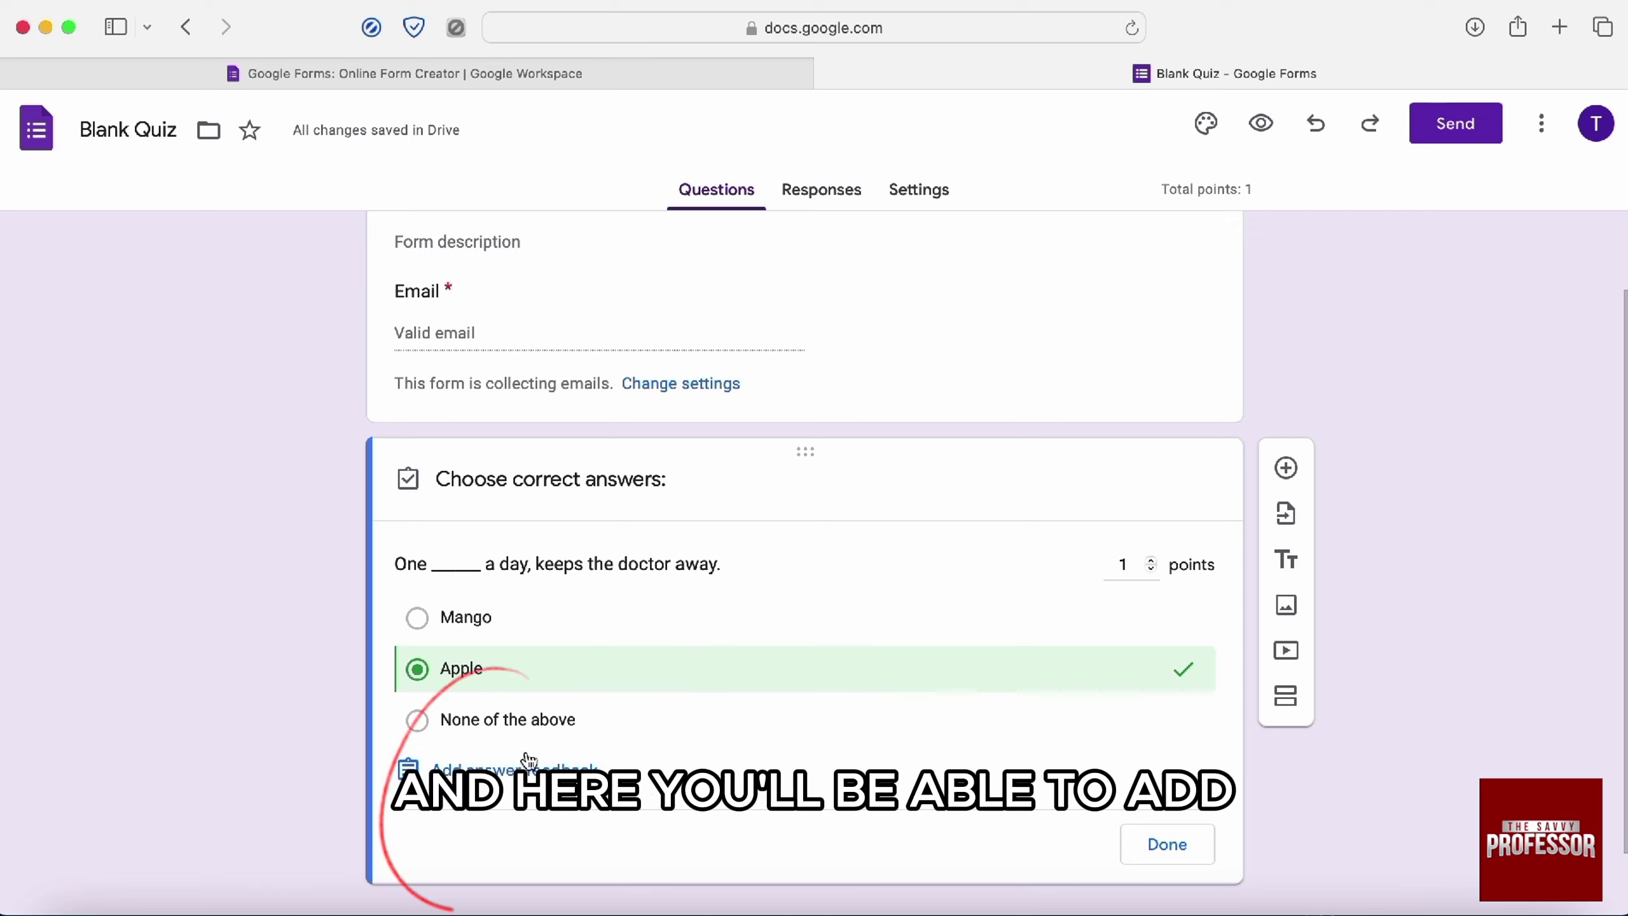
- Add and save 'Well done!' as feedback for correct answers
click(515, 768)
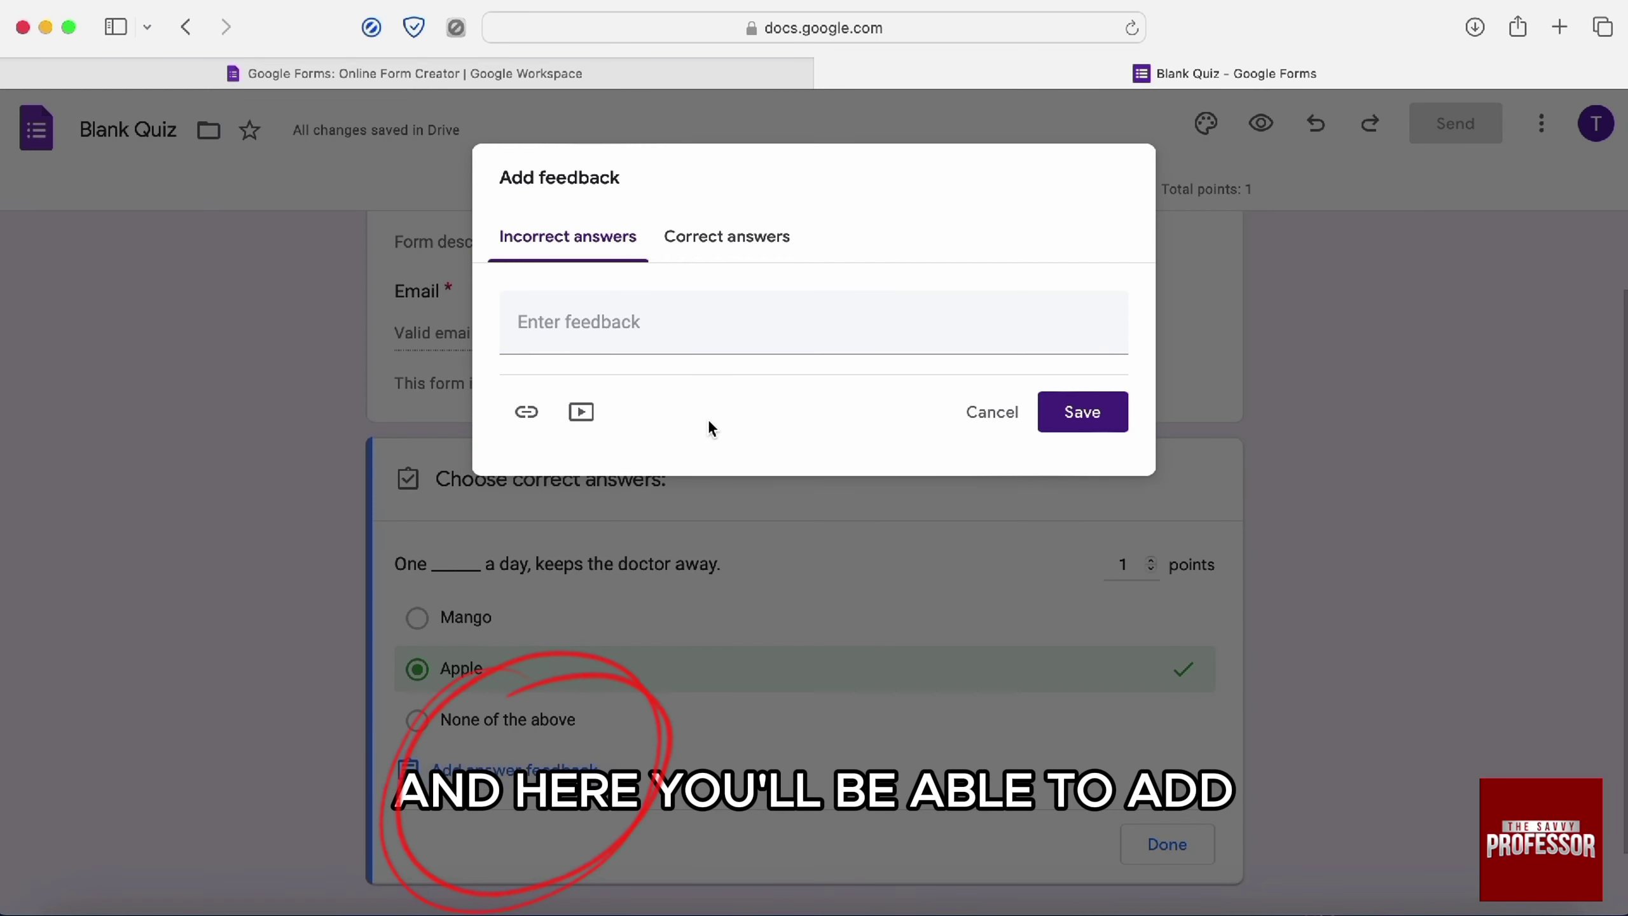
click(724, 249)
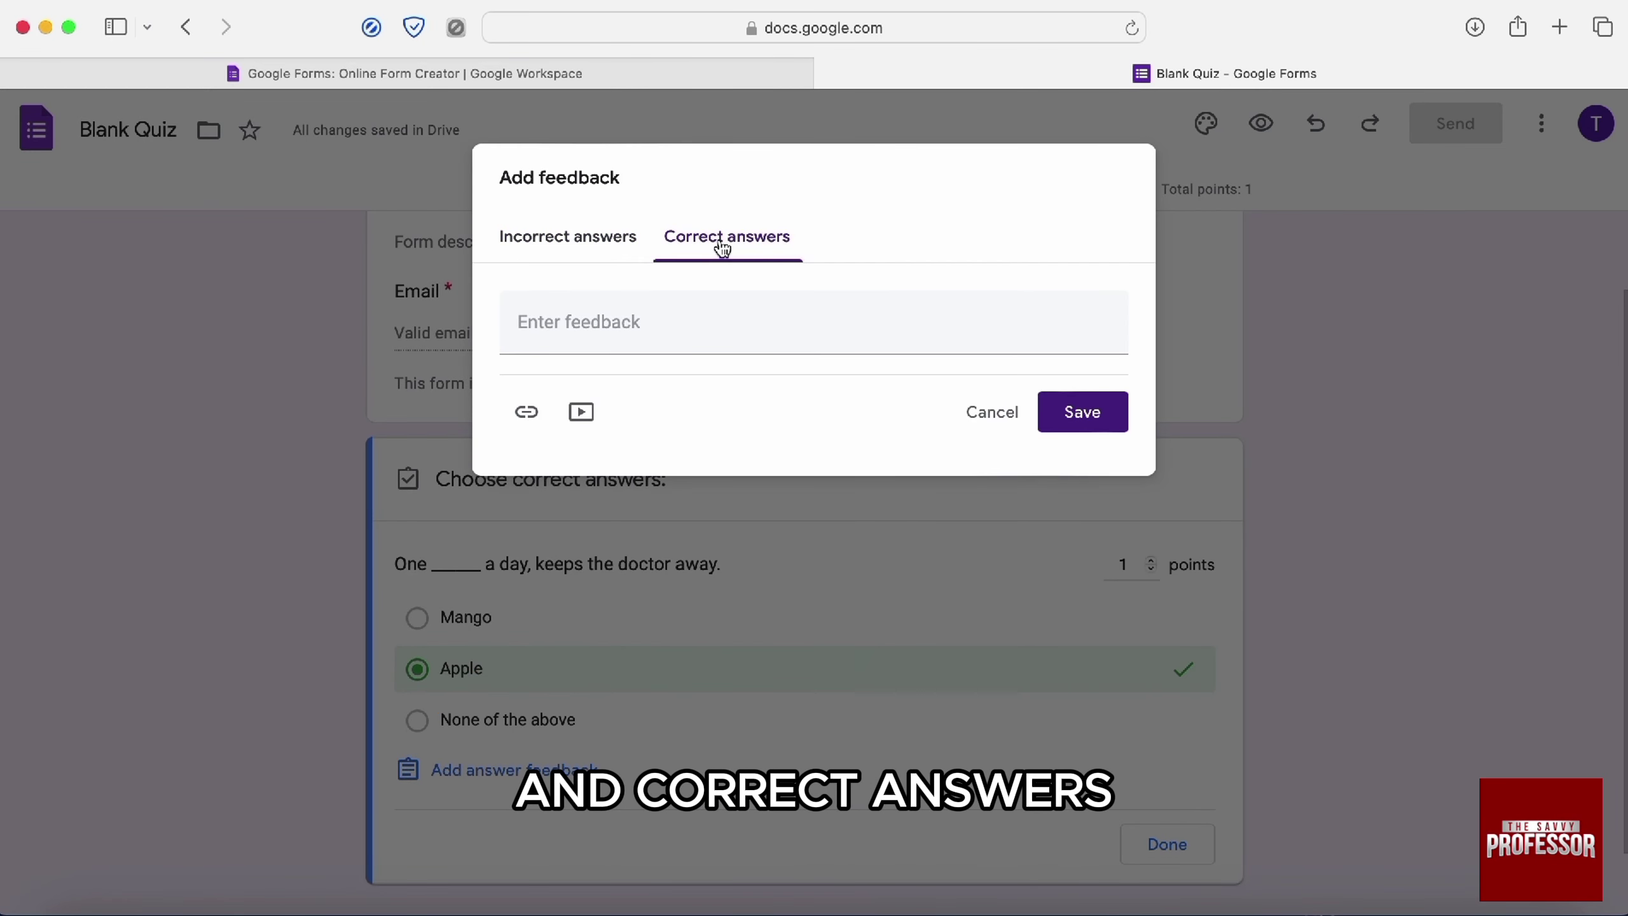
click(567, 331)
text(Well done!)
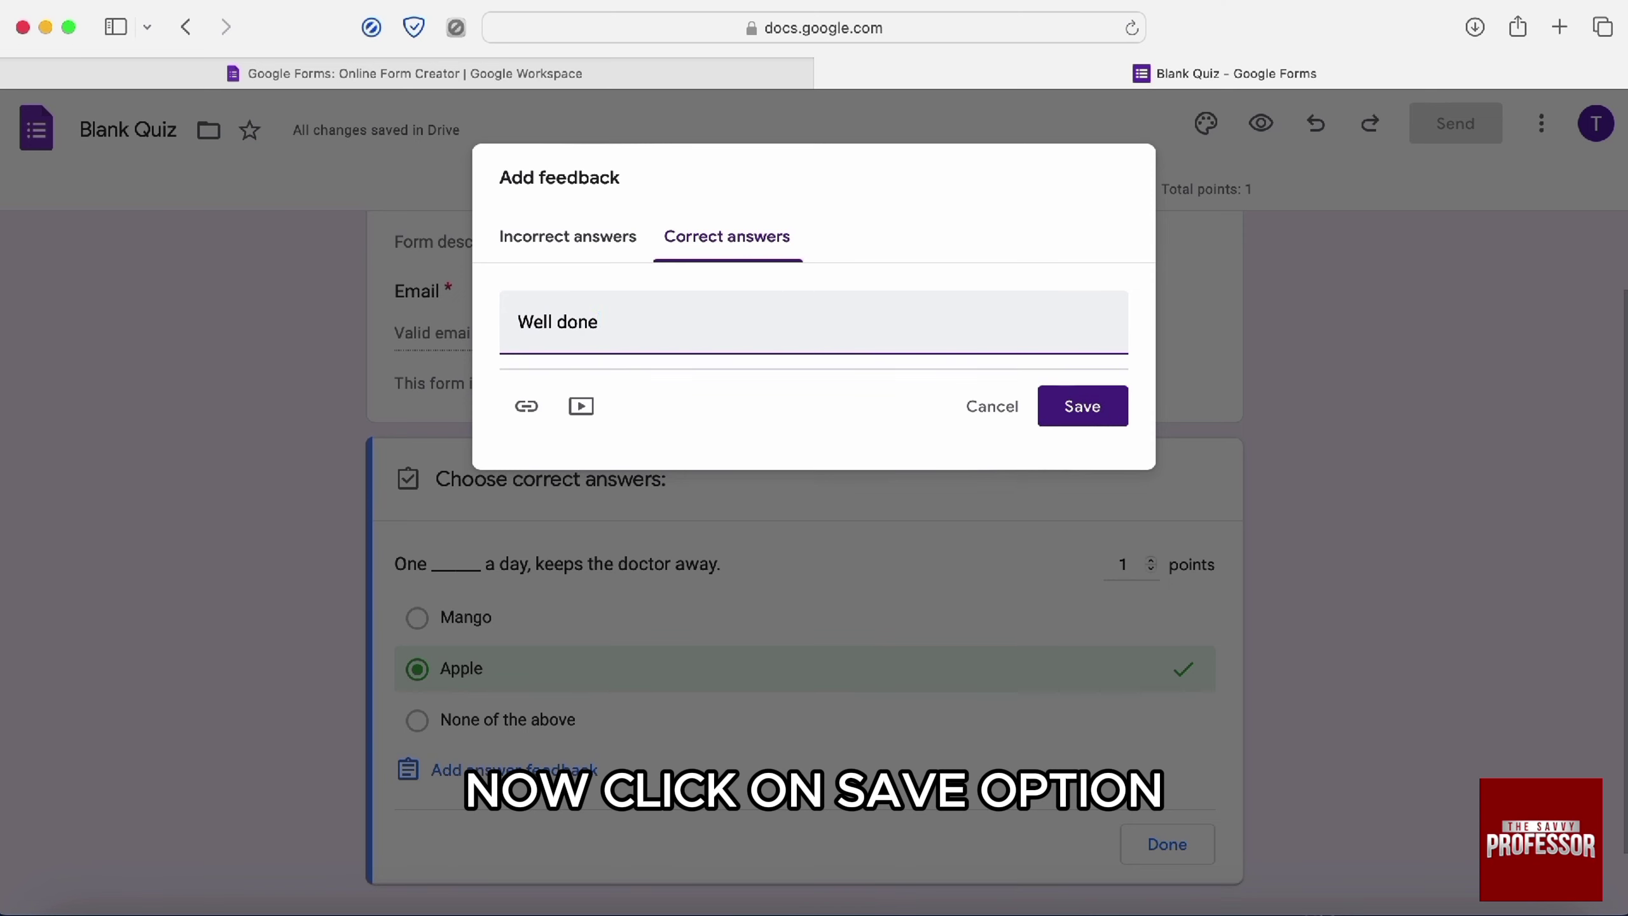
click(1081, 406)
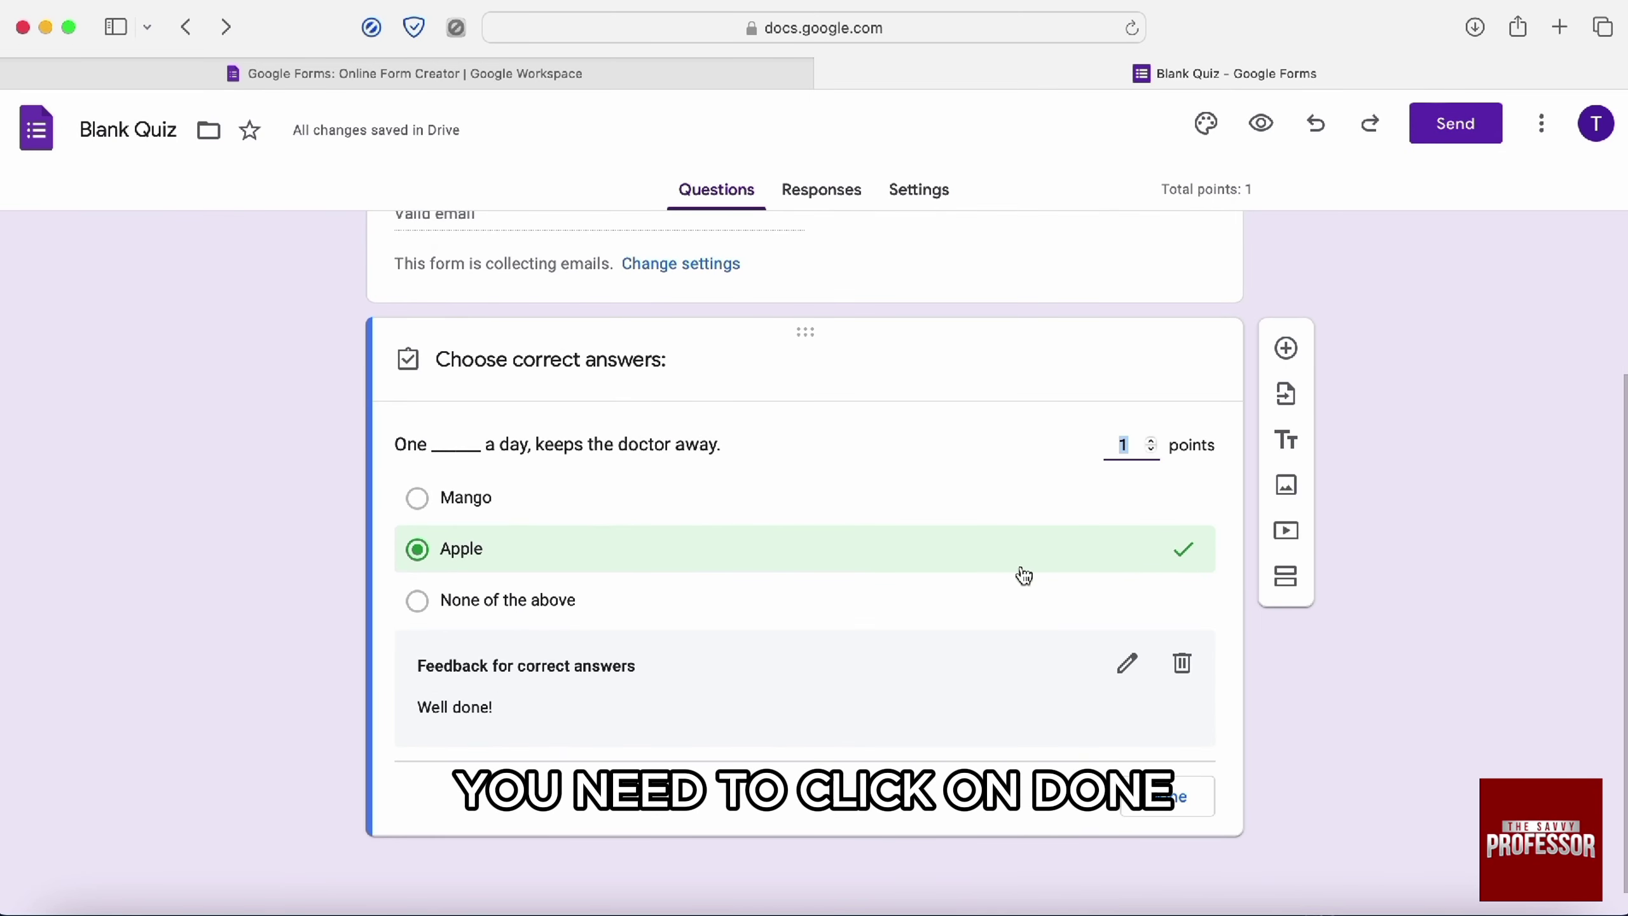
- Close the answer key and switch on Required for the apple question
click(1167, 795)
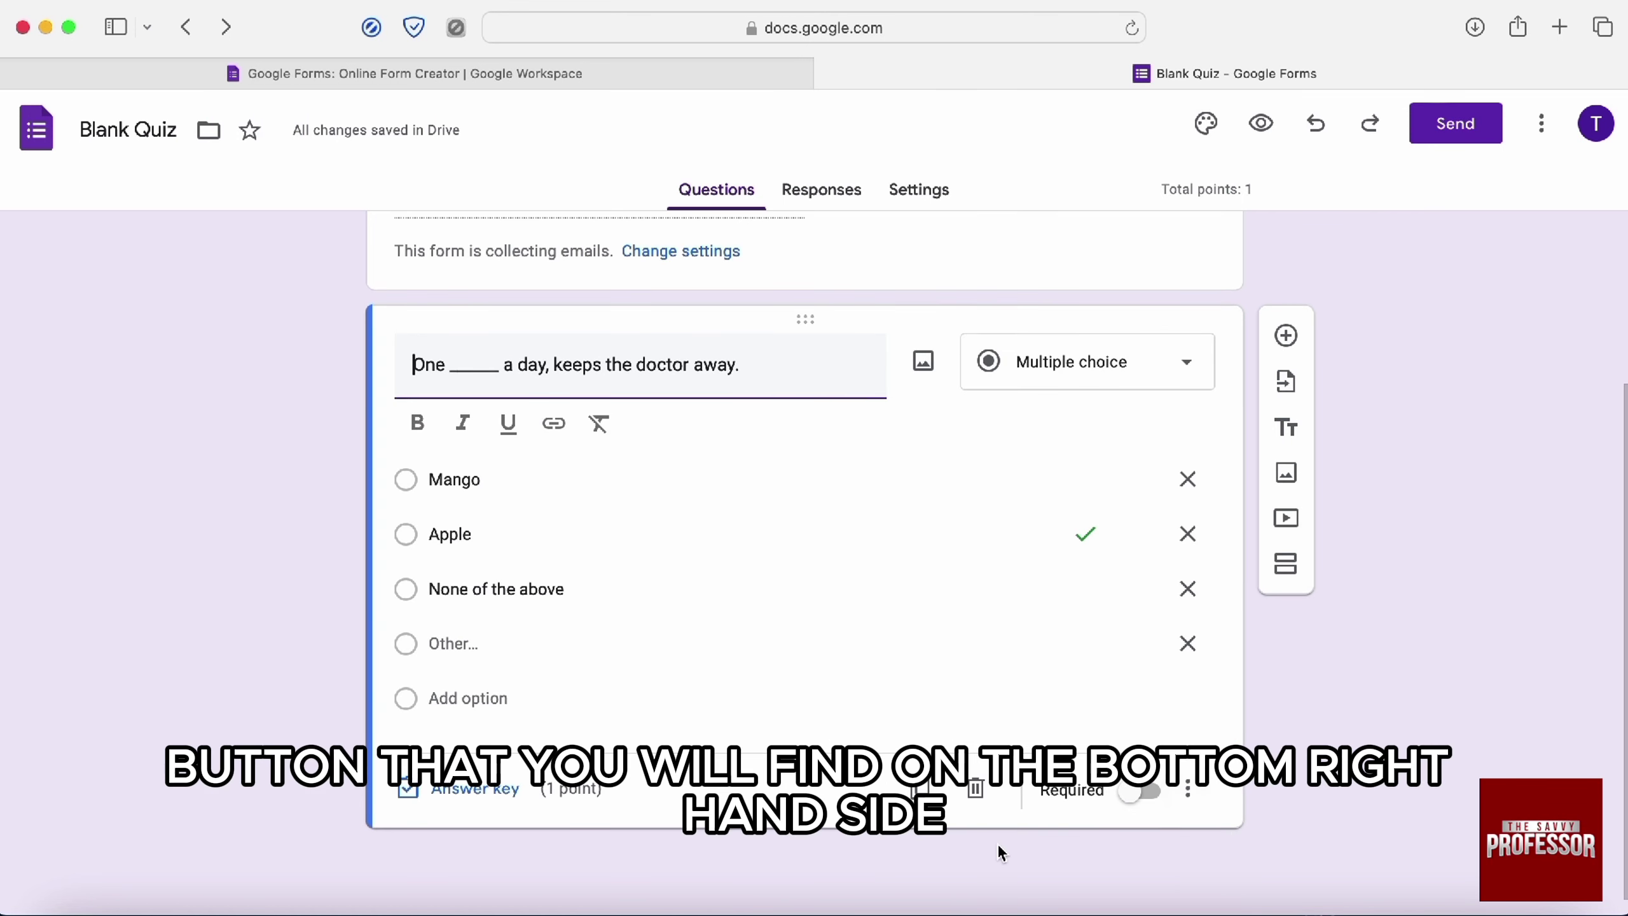
click(1142, 793)
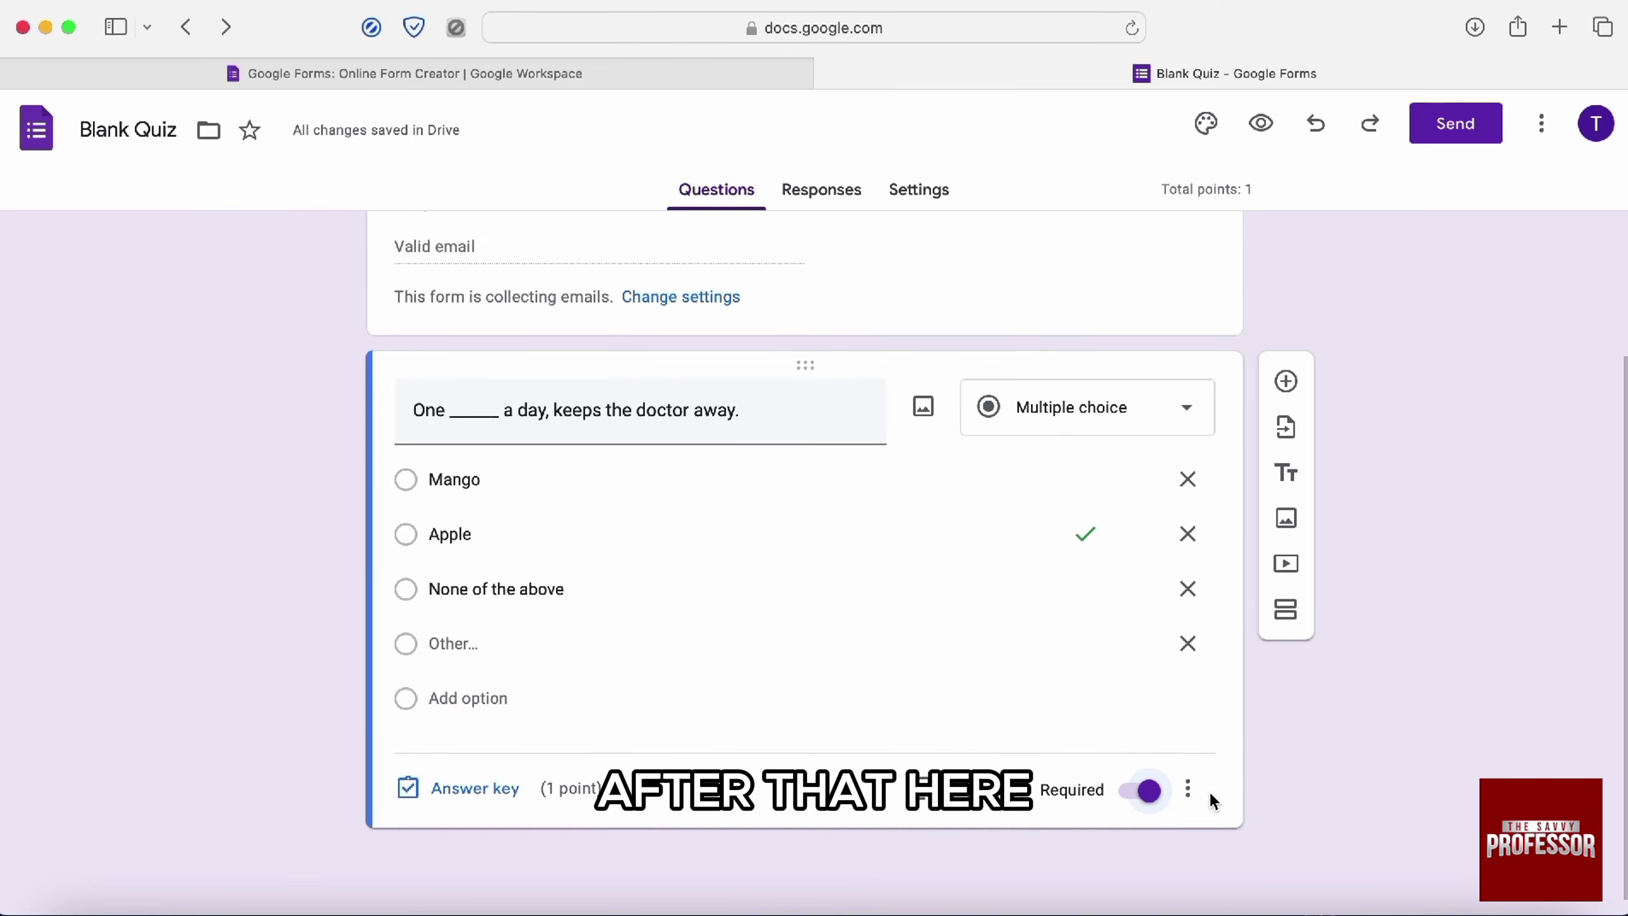
scroll(1182, 732, up, 2)
scroll(1181, 738, up, 1)
scroll(1182, 737, down, 2)
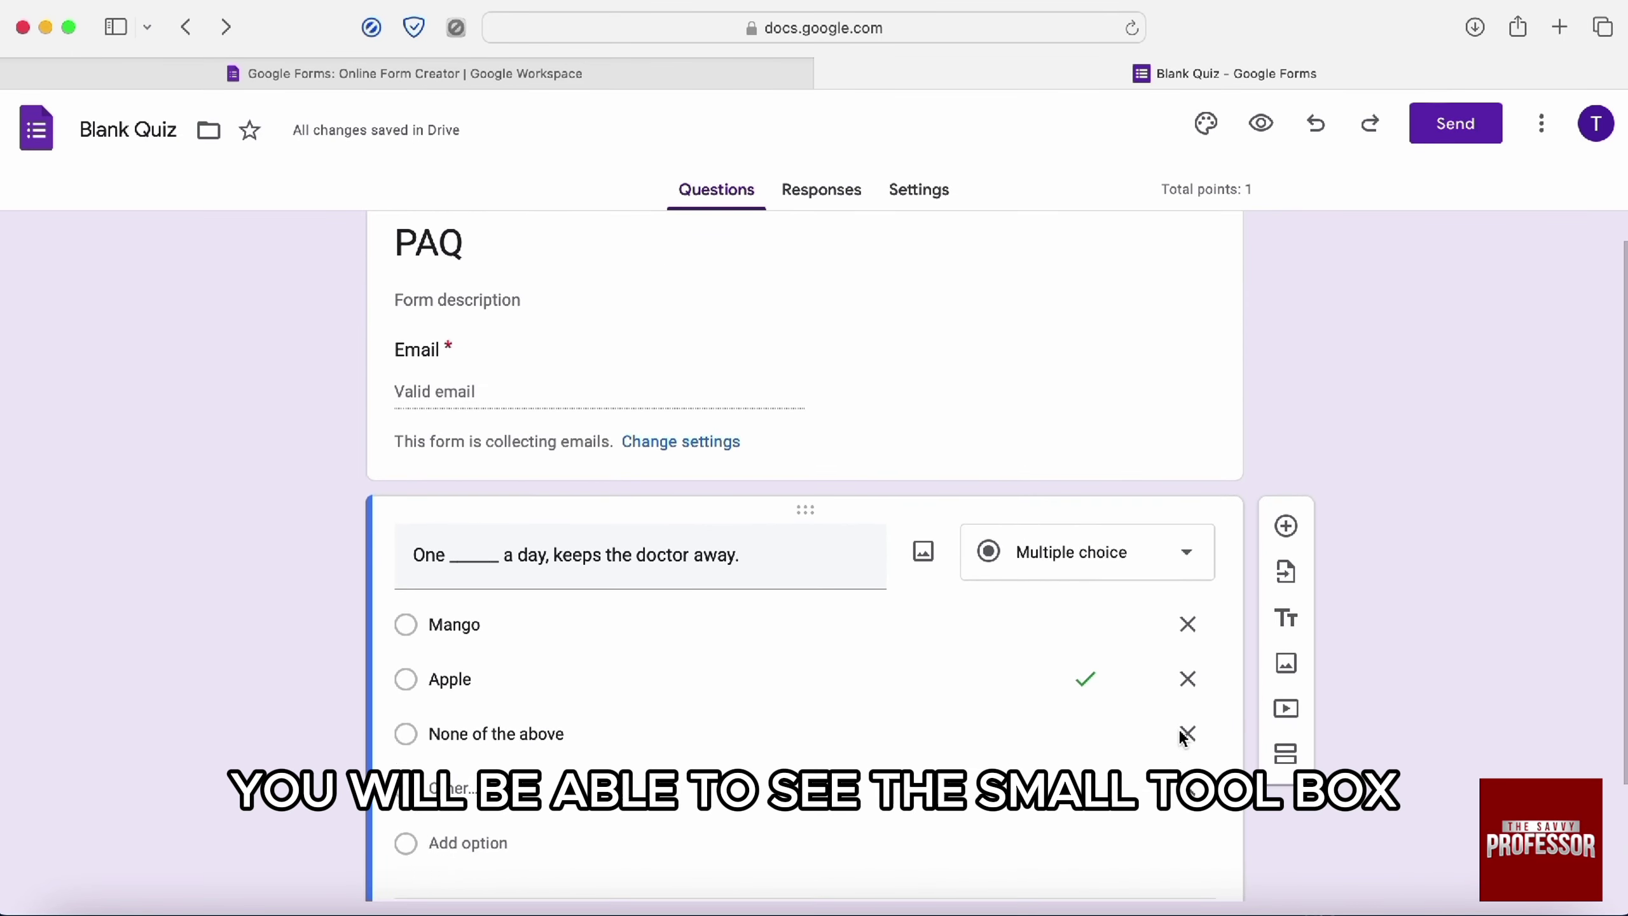
scroll(1181, 738, up, 3)
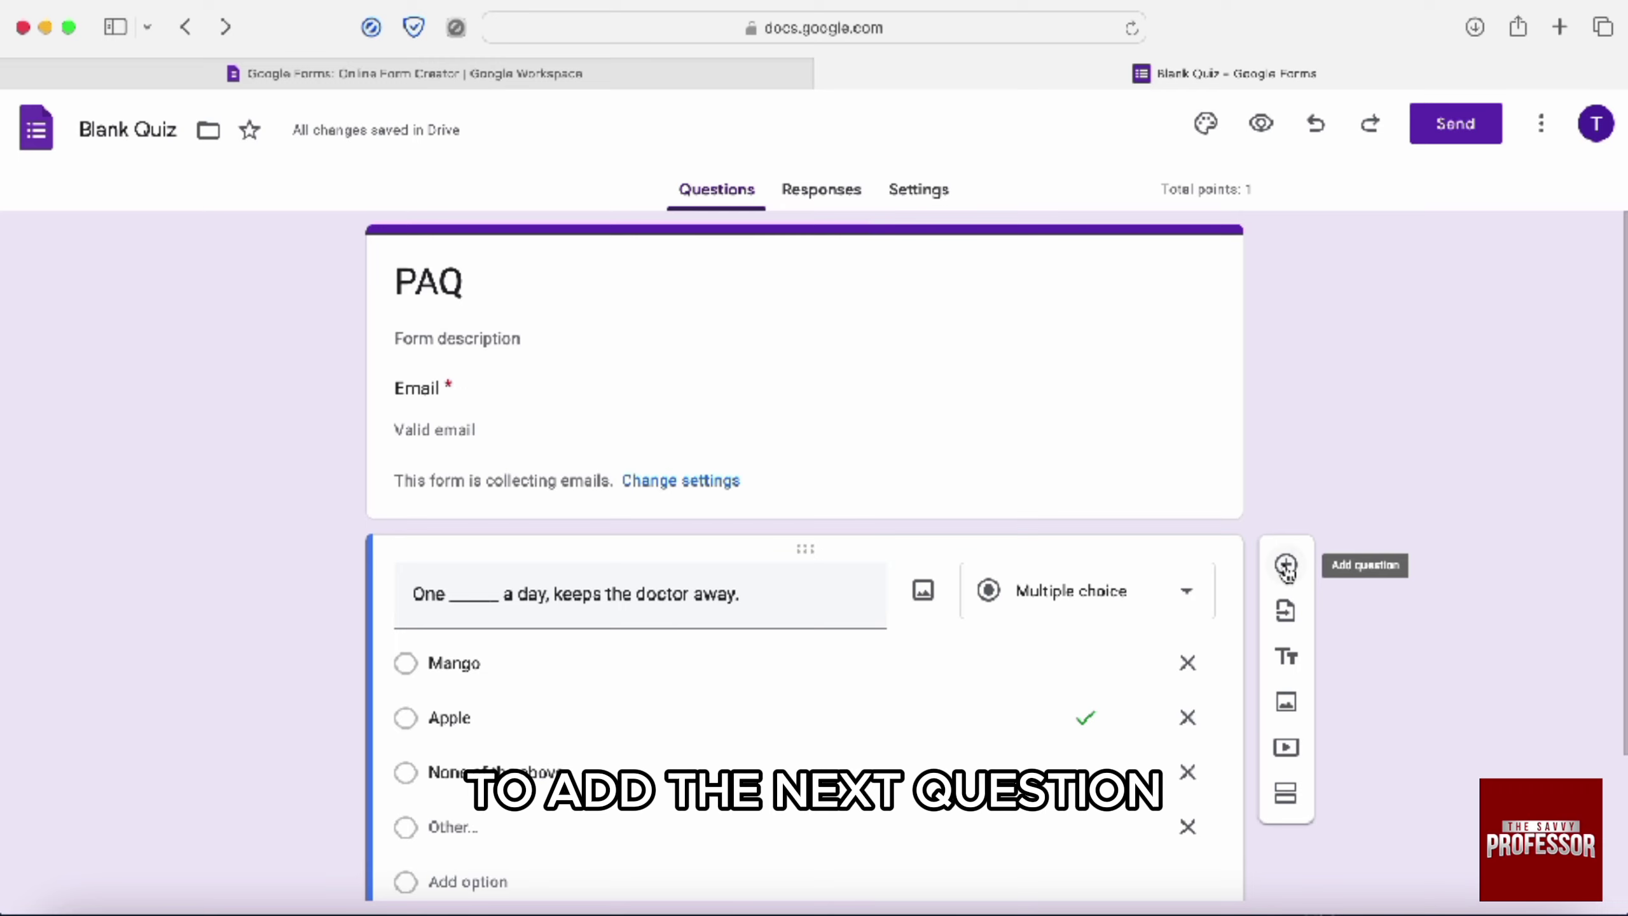
- Add a second multiple-choice question titled 'Add any new question here.'
click(1287, 566)
text(Add any new question here.)
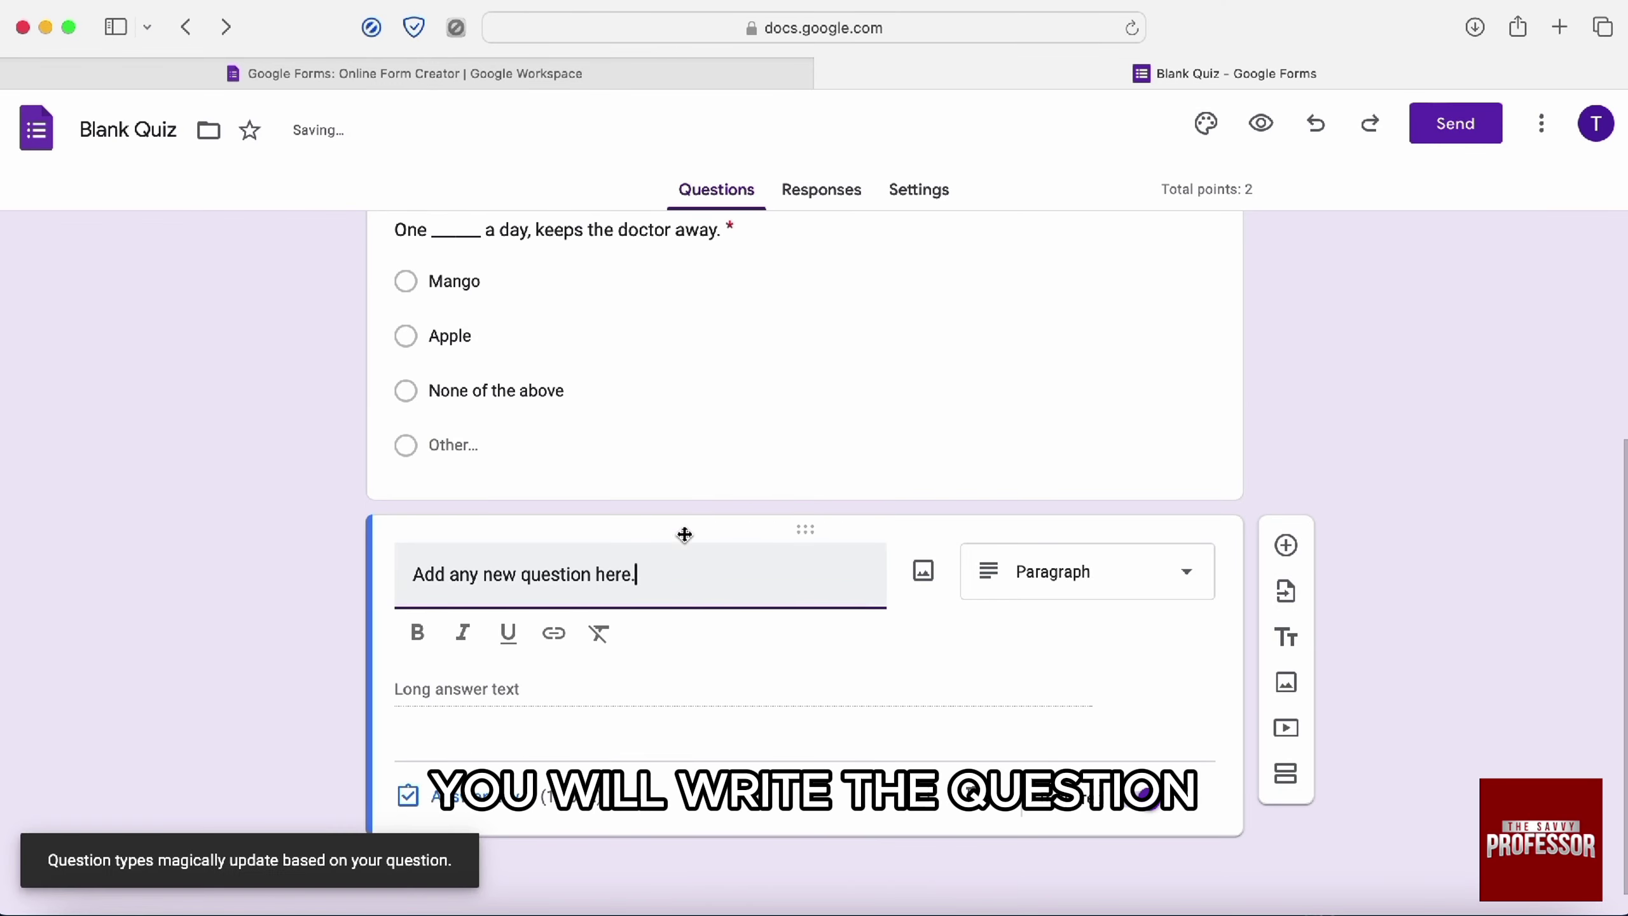
click(1029, 573)
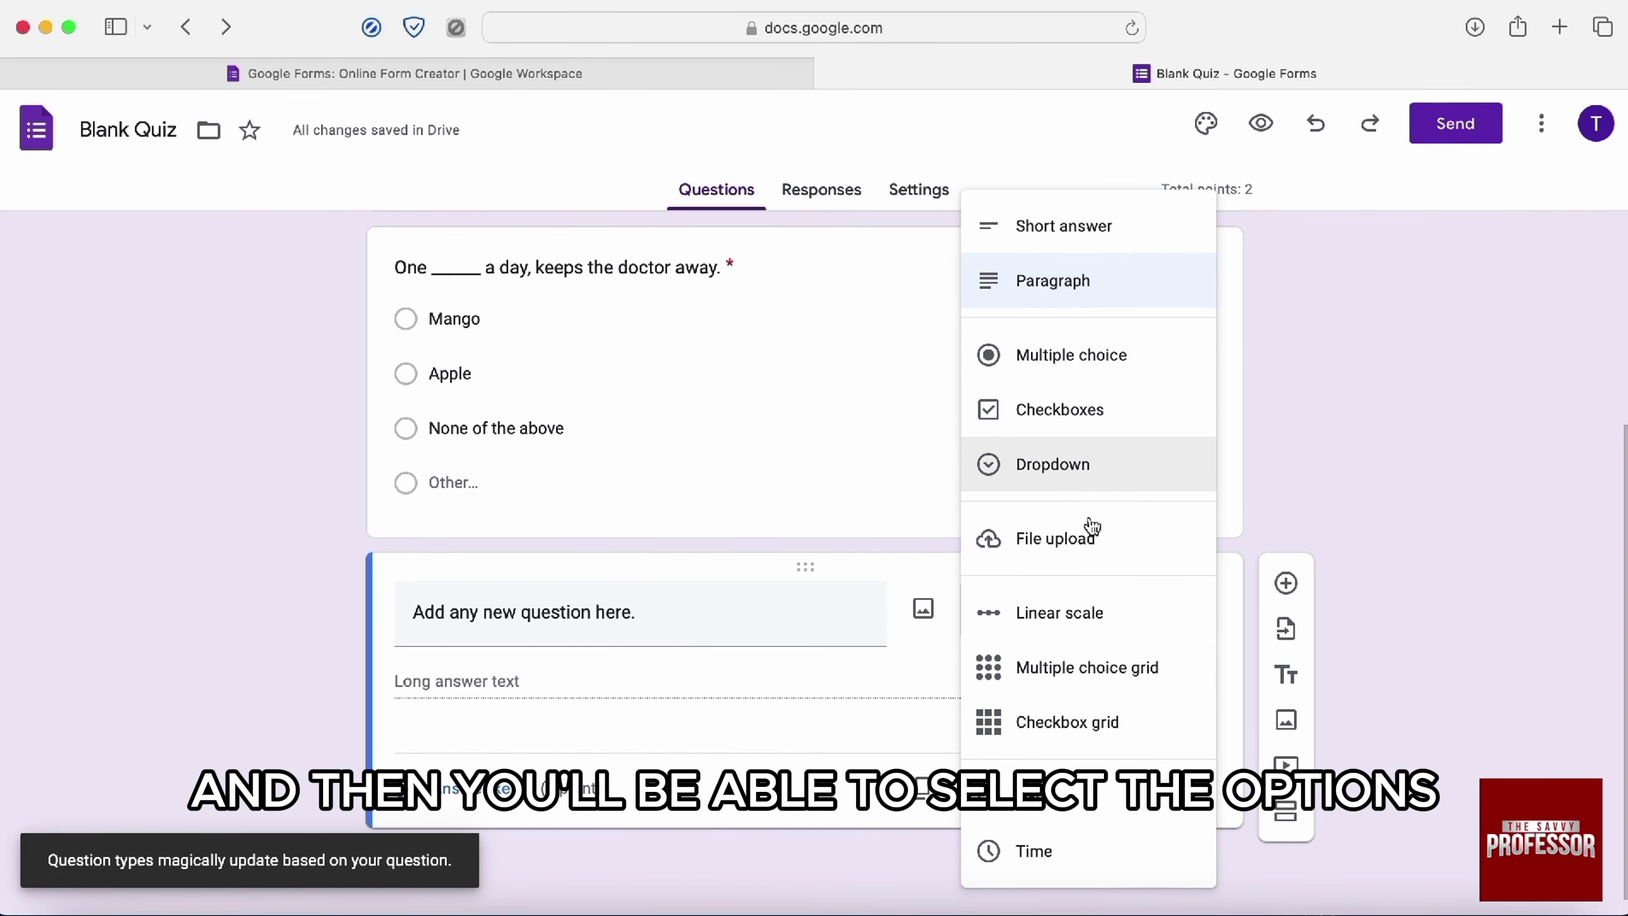
click(1060, 357)
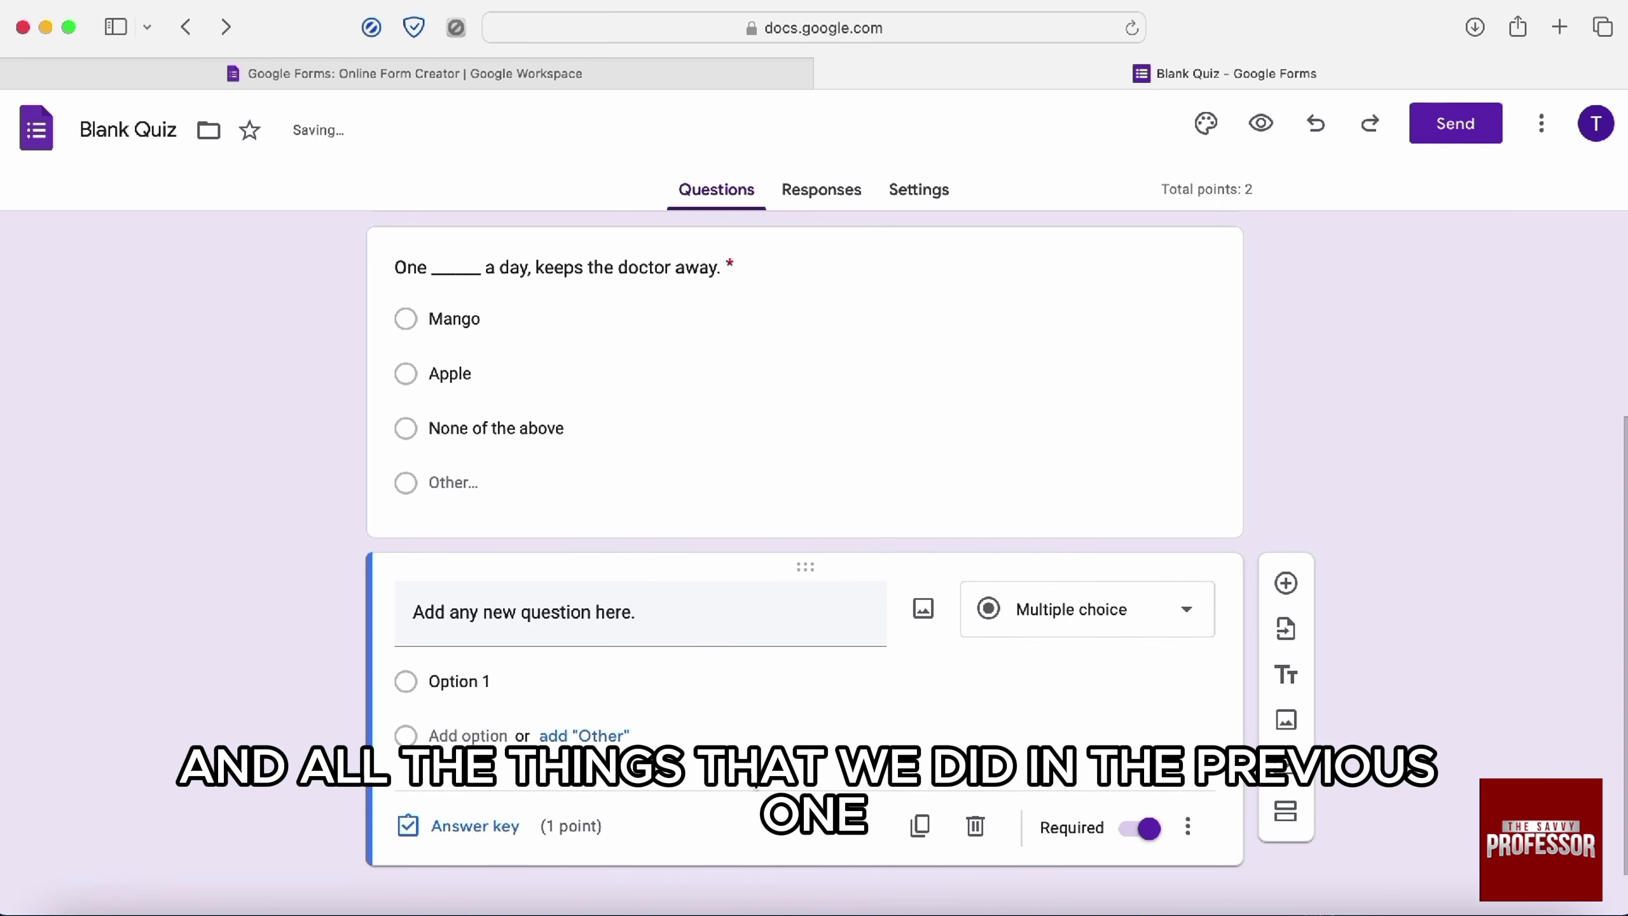
scroll(795, 717, up, 5)
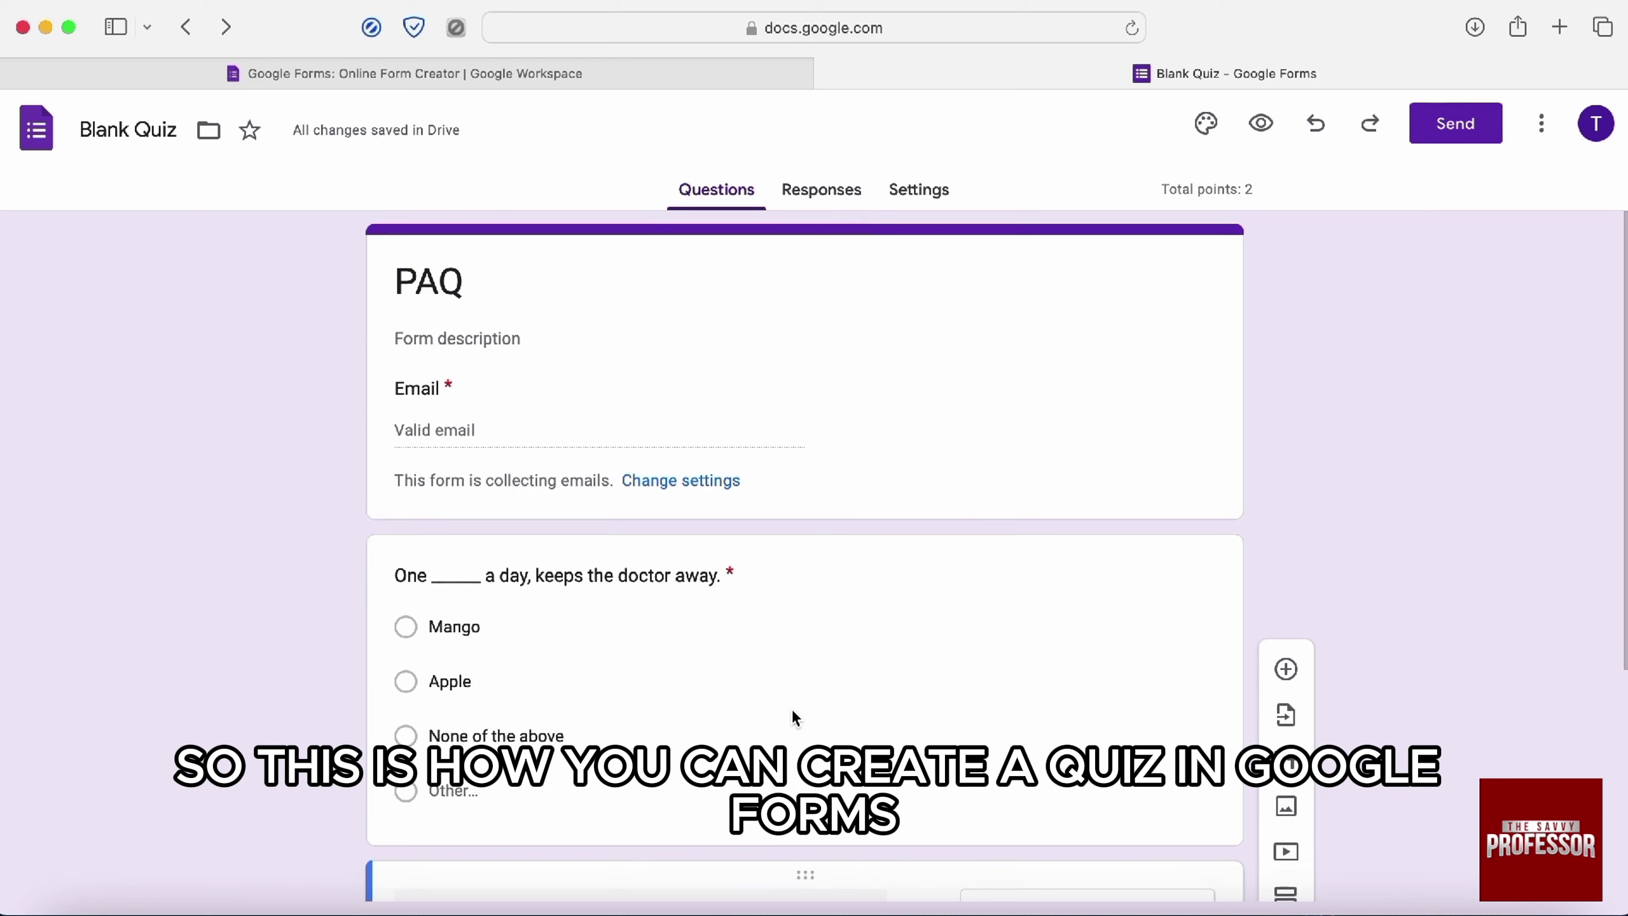